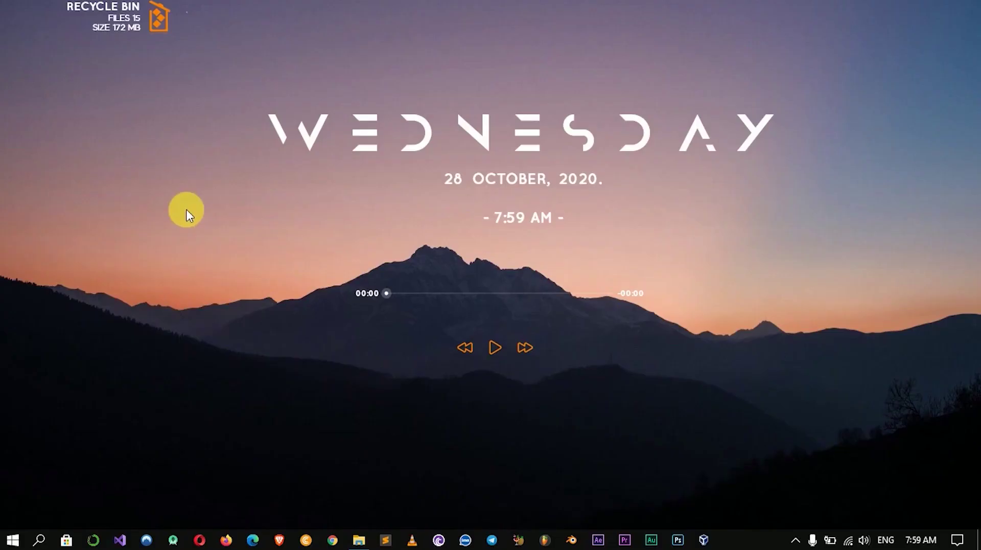
right_click(186, 210)
left_click(246, 253)
right_click(167, 244)
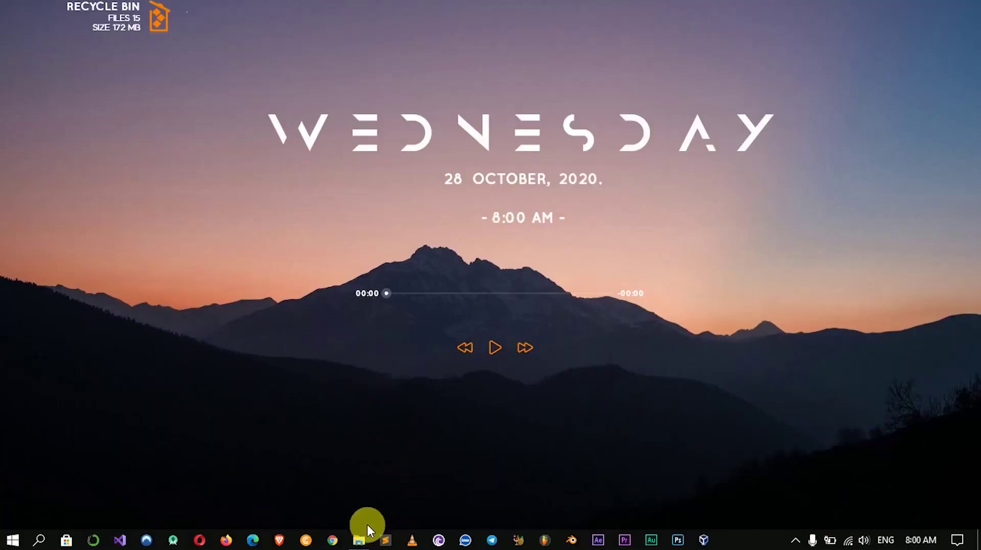
- Switch to Google Chrome and check the quick list of installed extensions
left_click(329, 541)
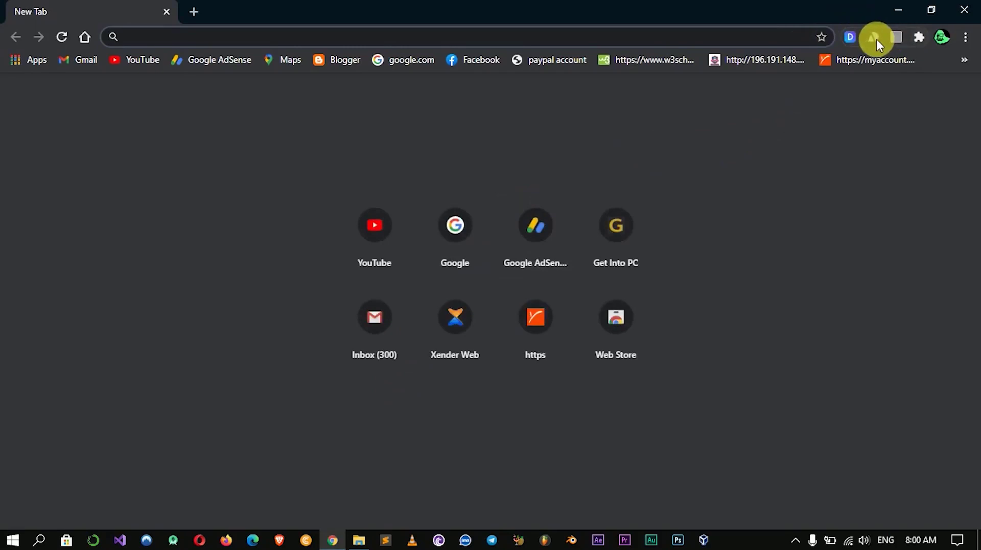
left_click(920, 36)
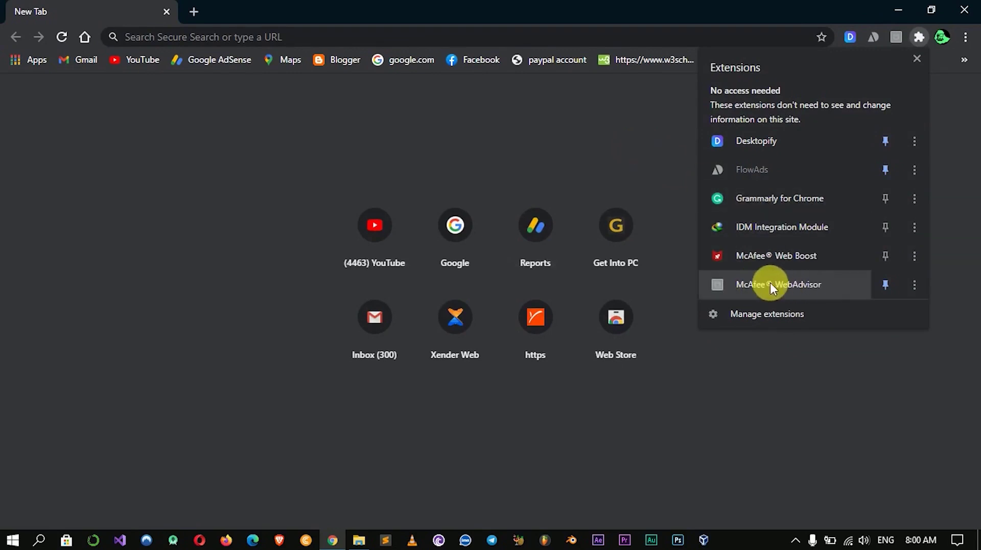
left_click(679, 164)
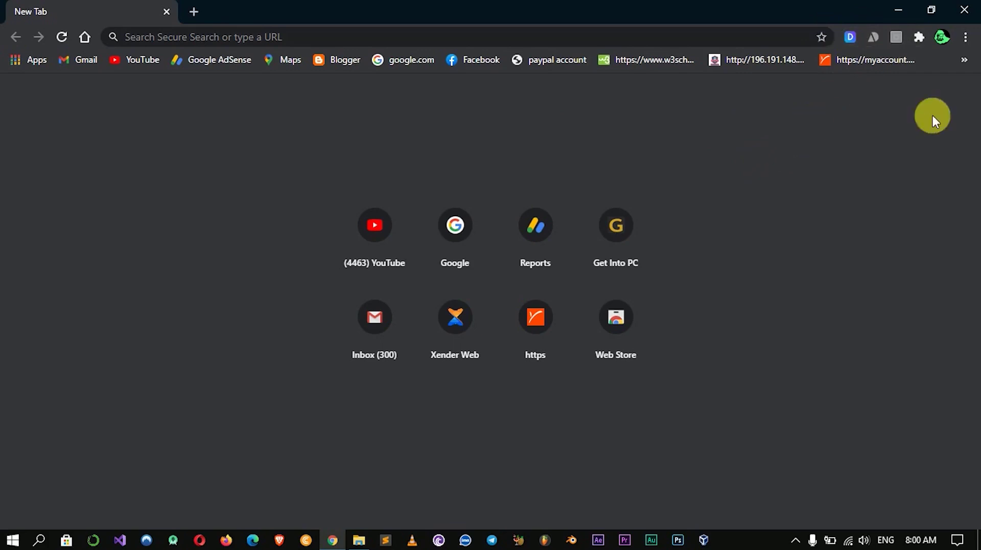
- Open Chrome's Extensions management page
left_click(965, 38)
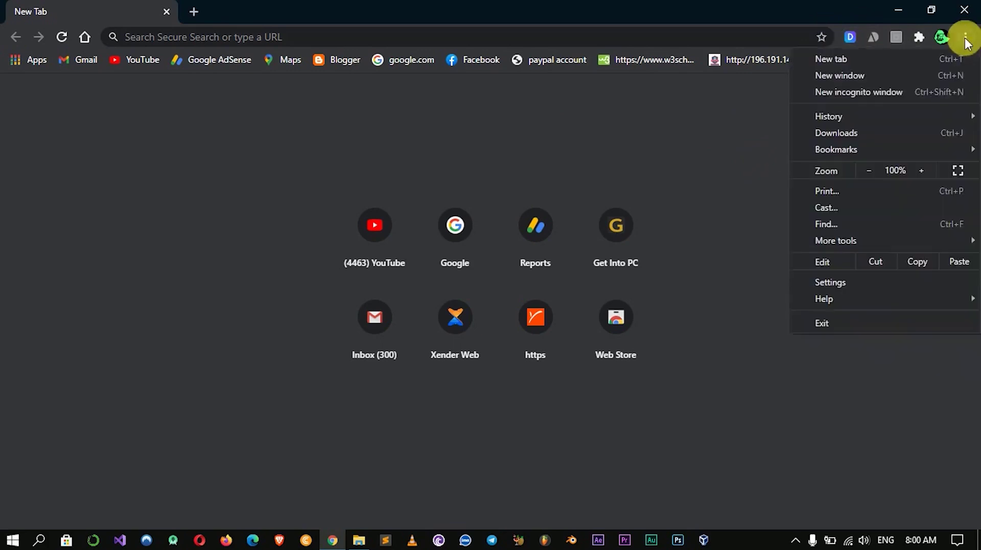
left_click(966, 38)
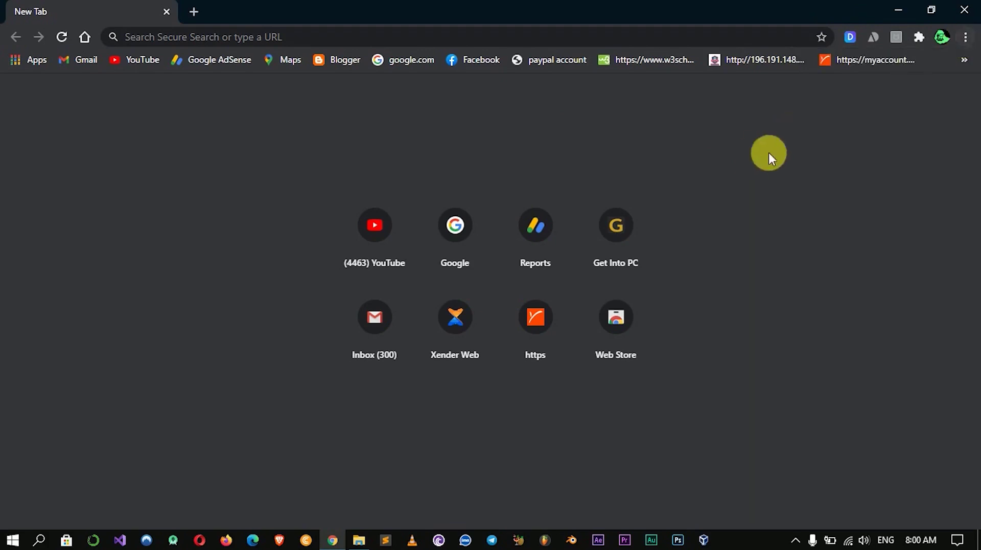
left_click(966, 38)
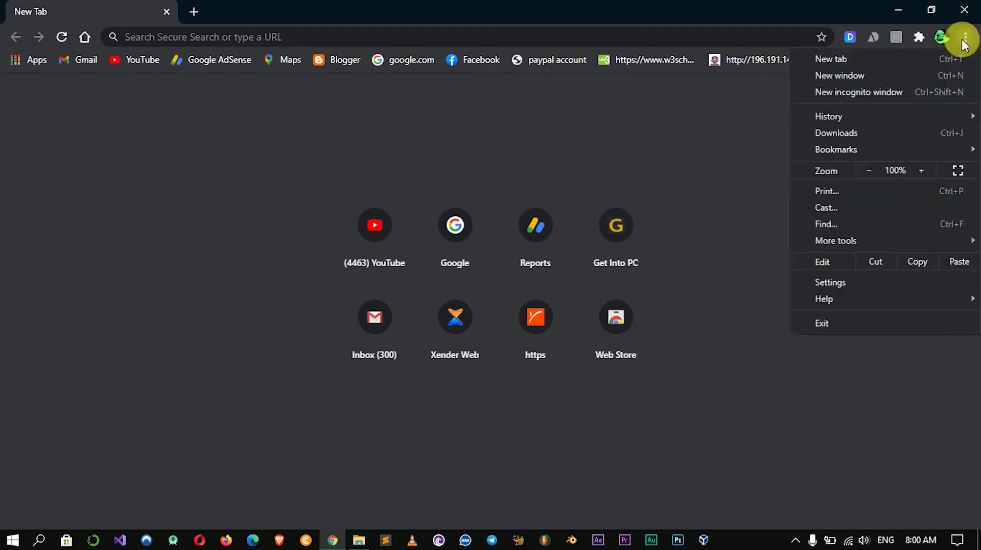
mouse_move(877, 243)
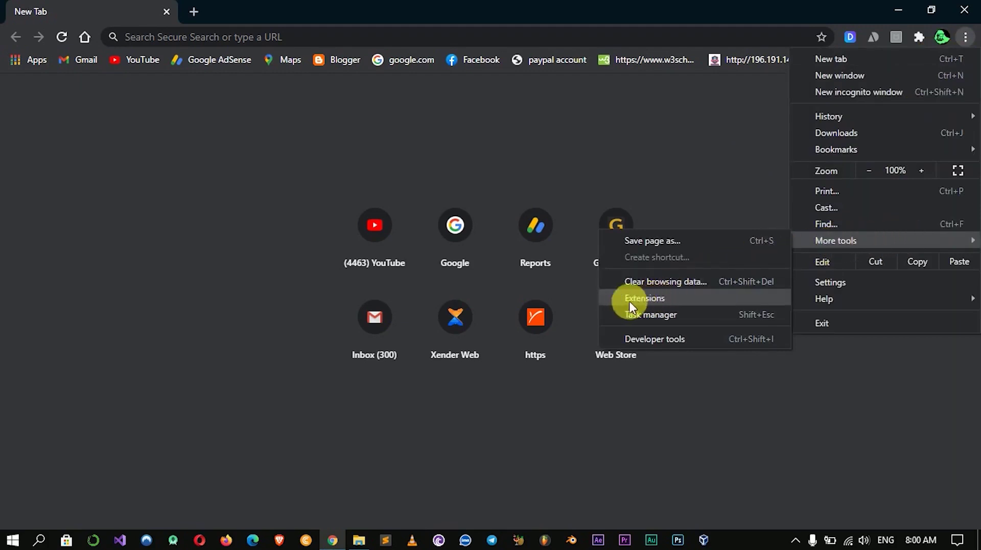
left_click(678, 300)
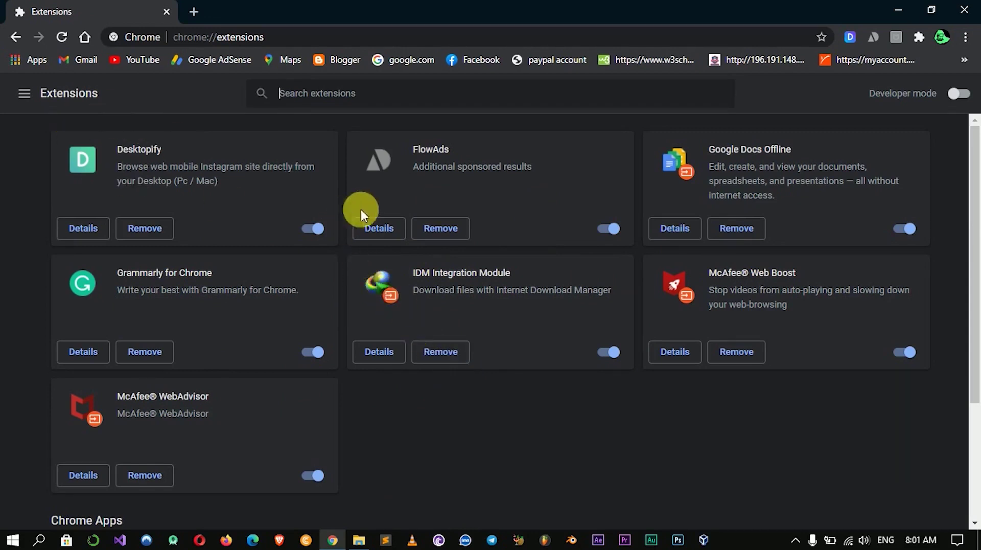
- Open the Chrome Web Store from the extensions page and browse its featured extensions
left_click(30, 100)
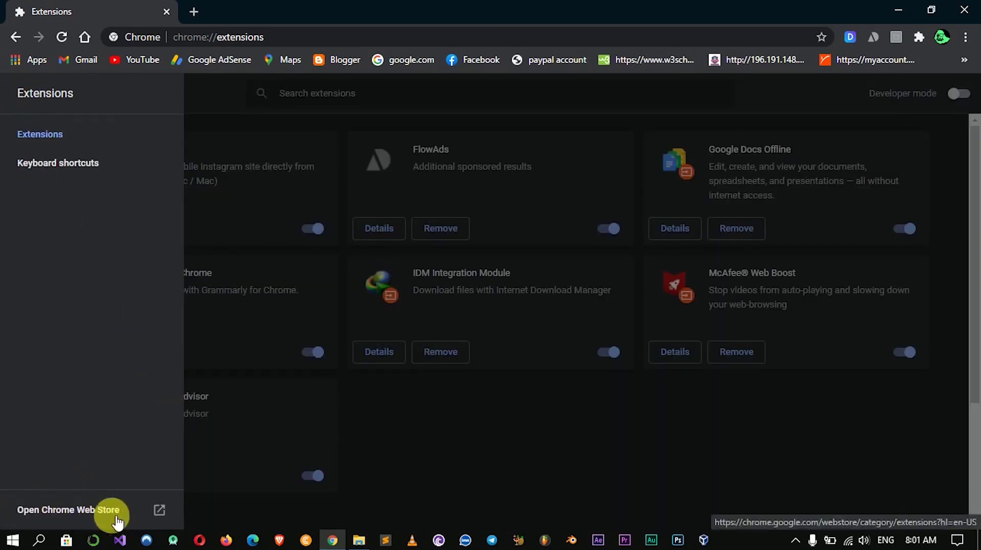
left_click(66, 511)
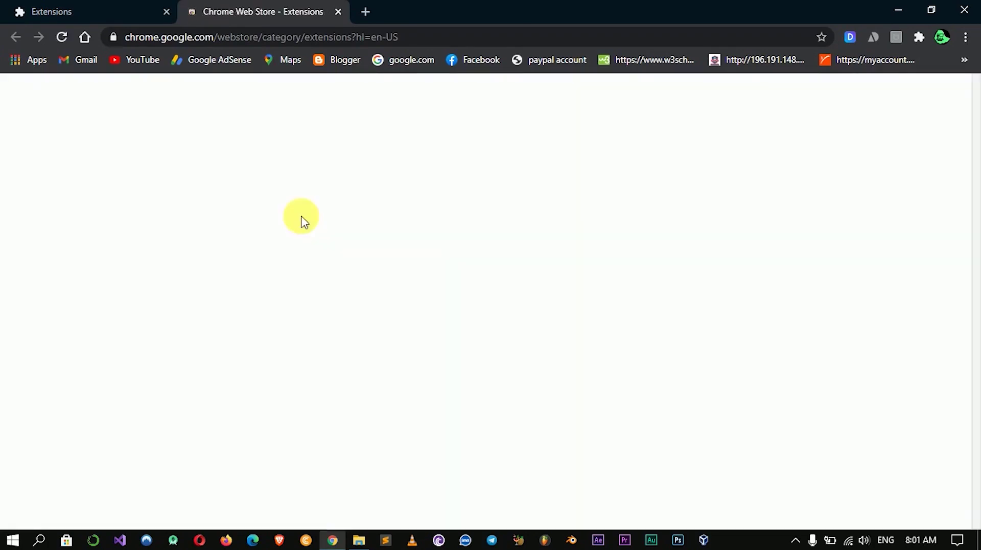
scroll(463, 305, "down", 10)
scroll(463, 305, "down", 13)
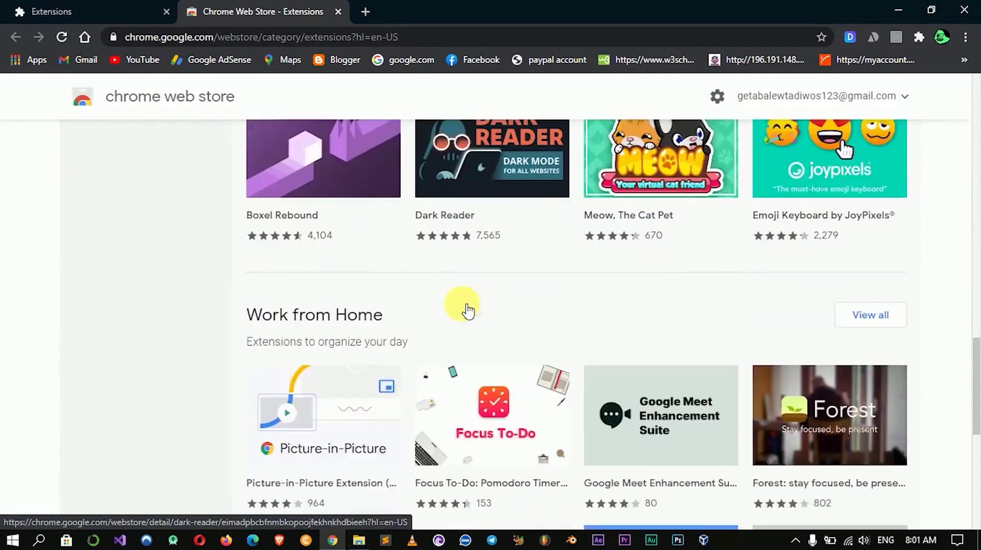
scroll(467, 309, "down", 8)
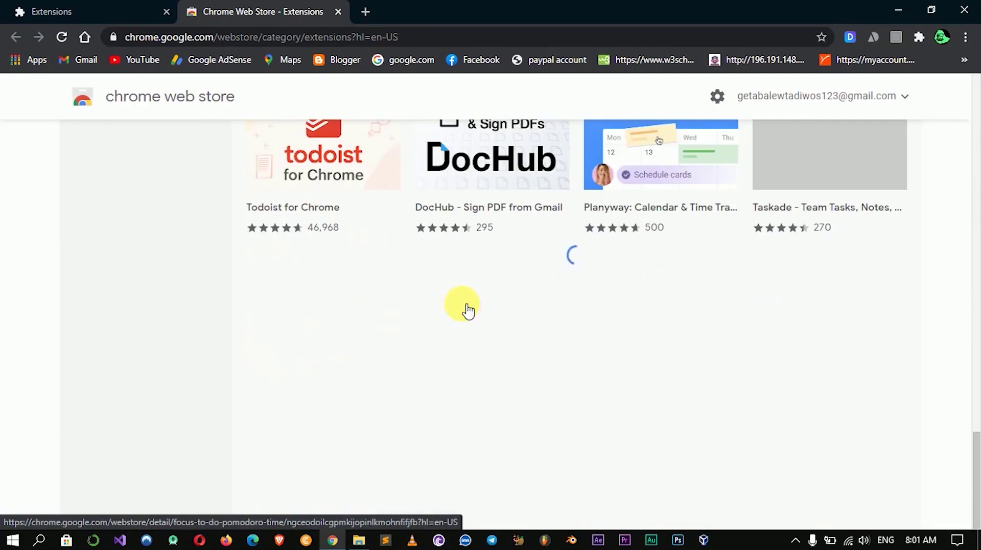
scroll(467, 309, "down", 5)
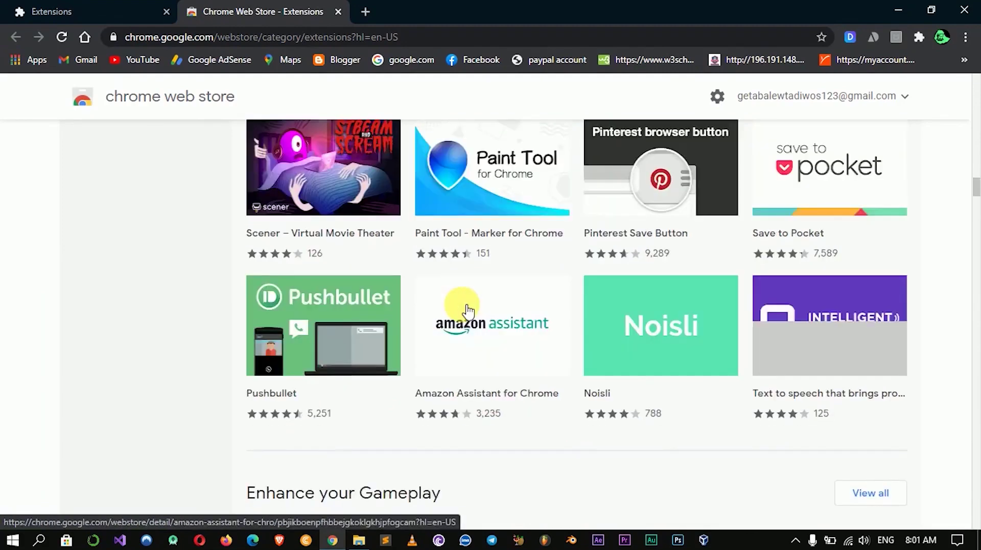
scroll(468, 310, "up", 15)
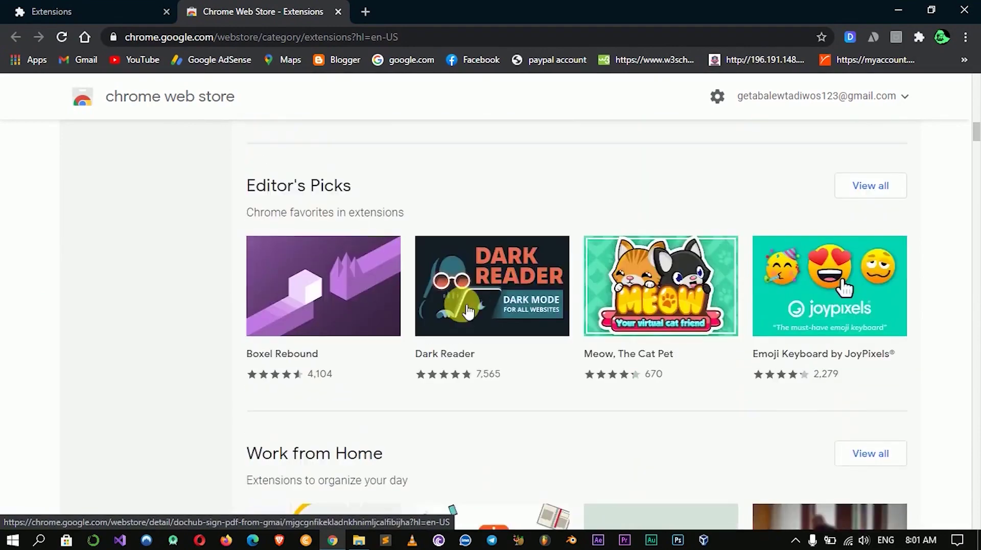
scroll(468, 309, "up", 1)
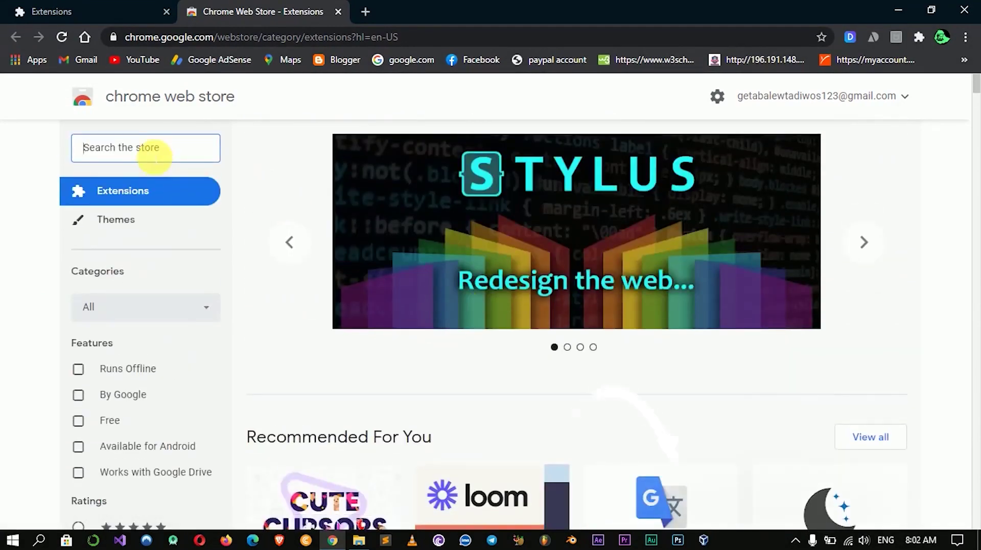
- Search the store for "tubebuddy" and open the TubeBuddy extension's detail page
left_click(114, 145)
type("tubed")
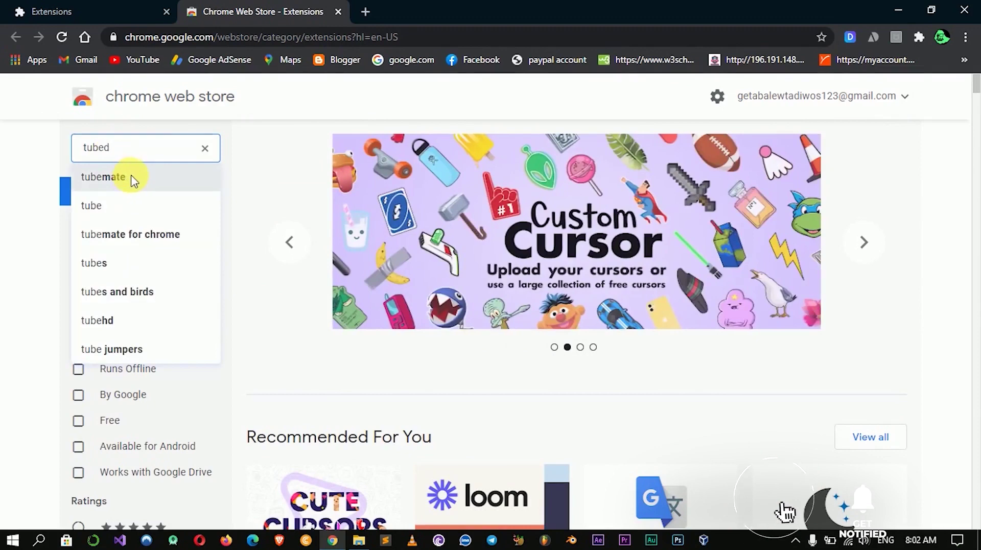
key("BackSpace")
type("b")
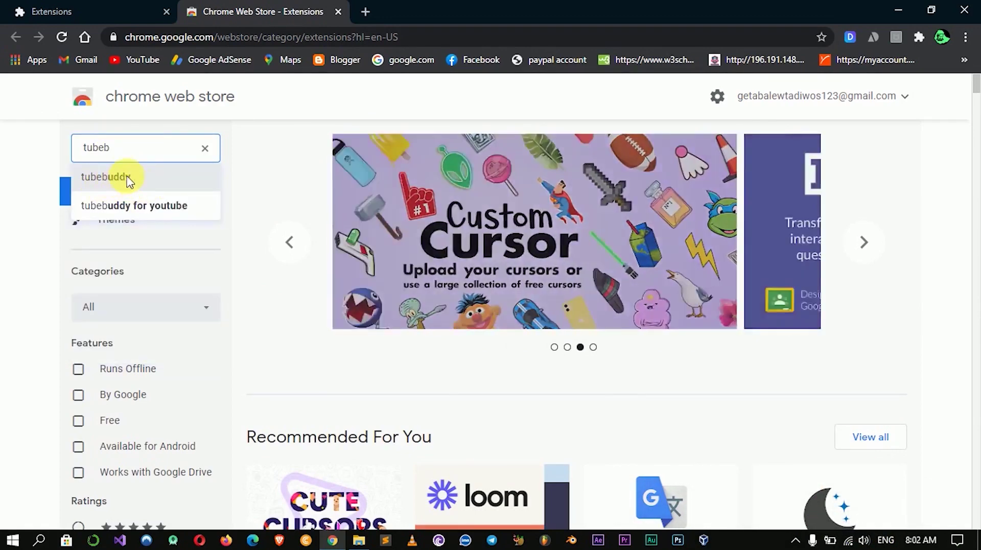
left_click(122, 178)
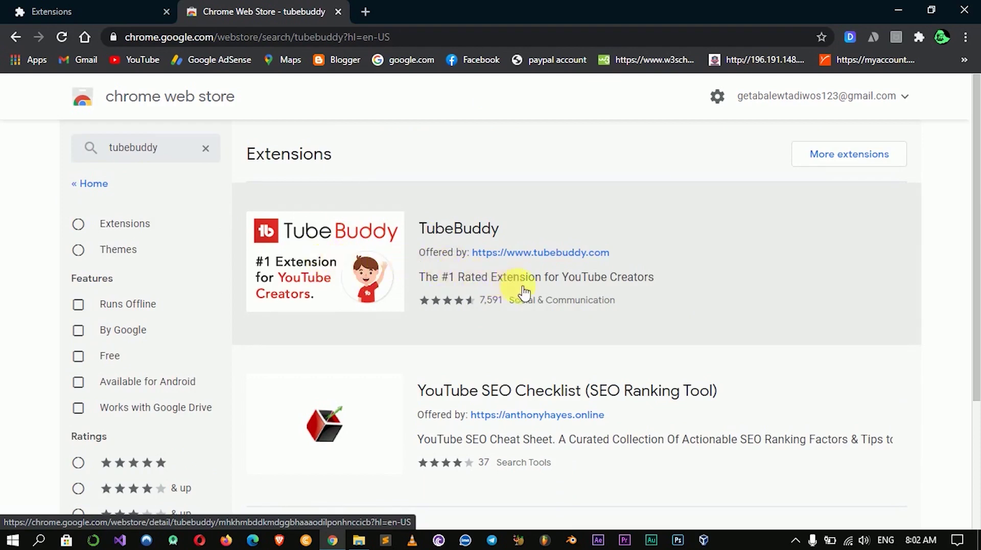
left_click(331, 267)
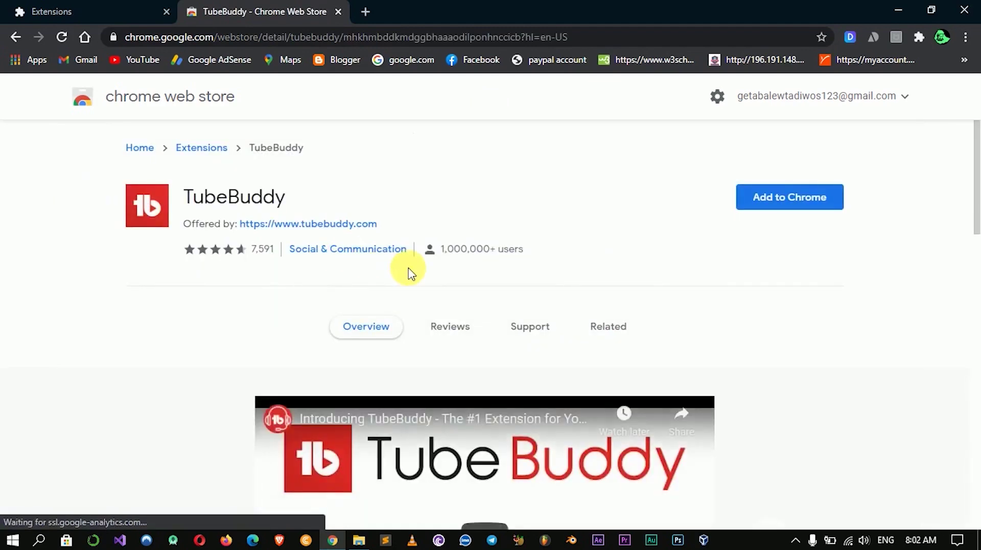
- Look over the TubeBuddy detail page, then add the extension to Chrome and approve its permissions
left_click_drag(441, 249, 532, 254)
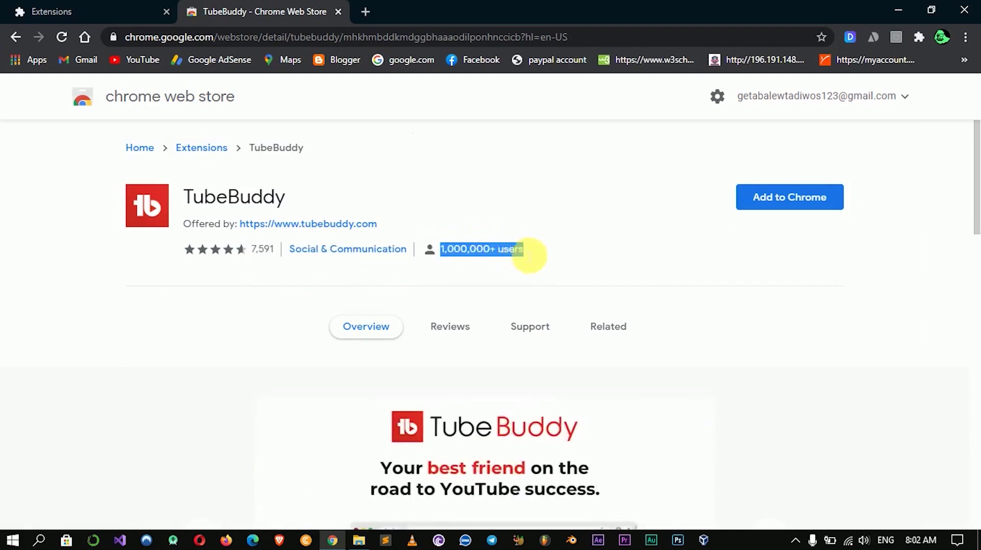
left_click(532, 160)
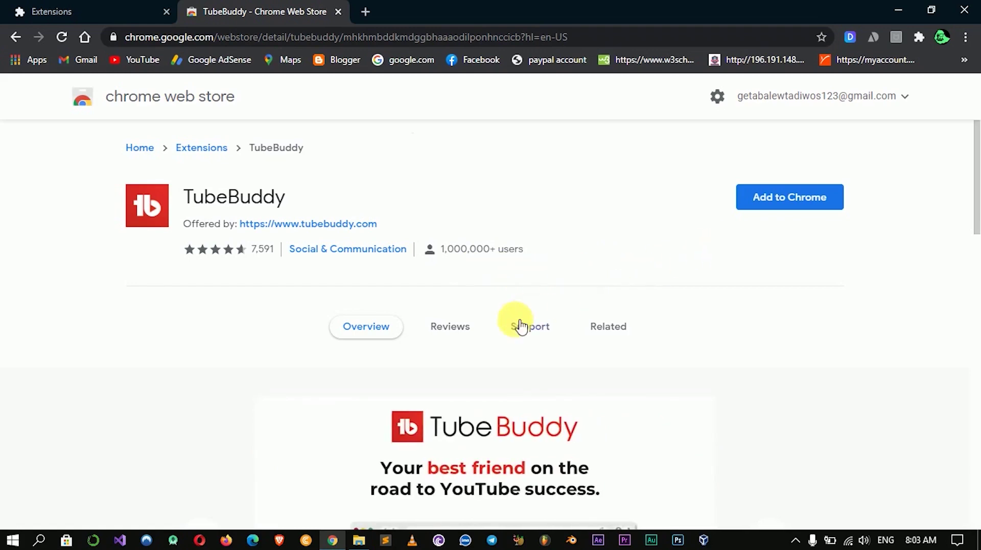
scroll(519, 325, "down", 20)
scroll(517, 324, "up", 20)
scroll(517, 325, "up", 1)
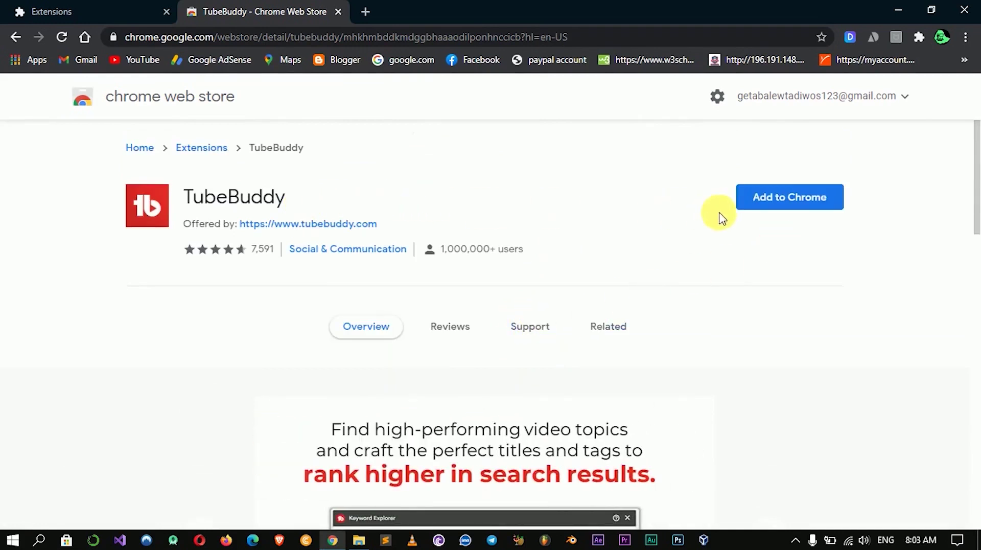
left_click(808, 199)
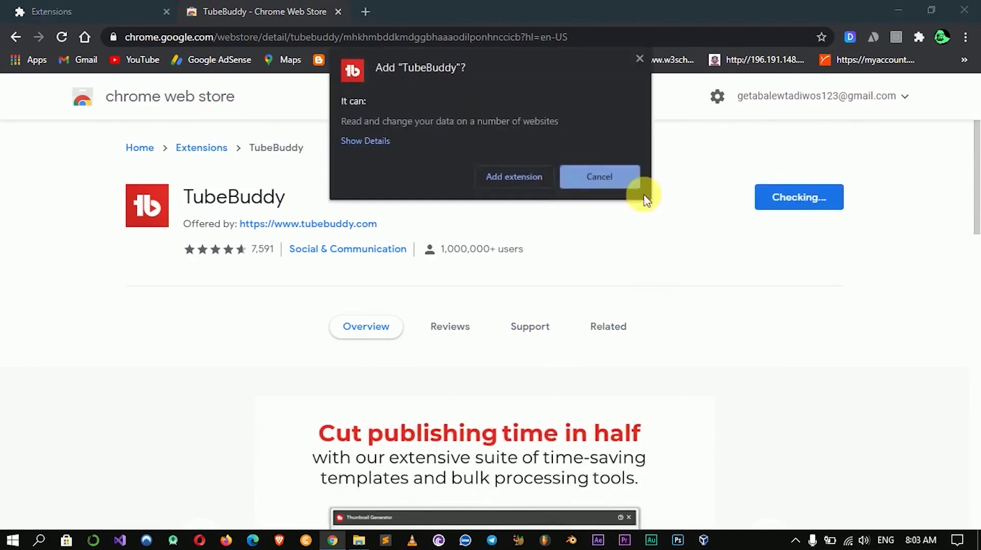
left_click(508, 180)
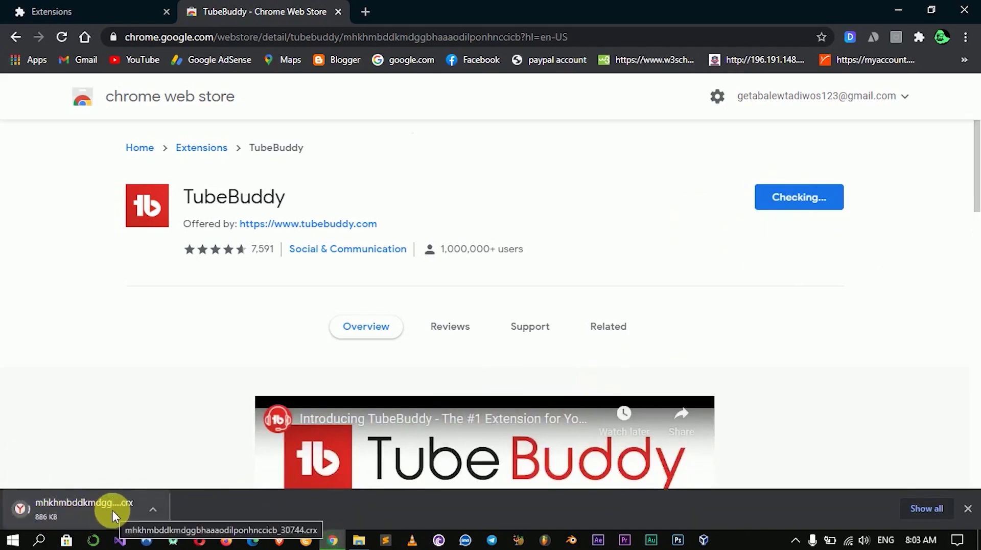
- Examine the related extensions on TubeBuddy's store page
scroll(562, 327, "down", 4)
left_click(767, 263)
left_click(767, 263)
left_click(767, 263)
left_click(767, 261)
left_click(494, 252)
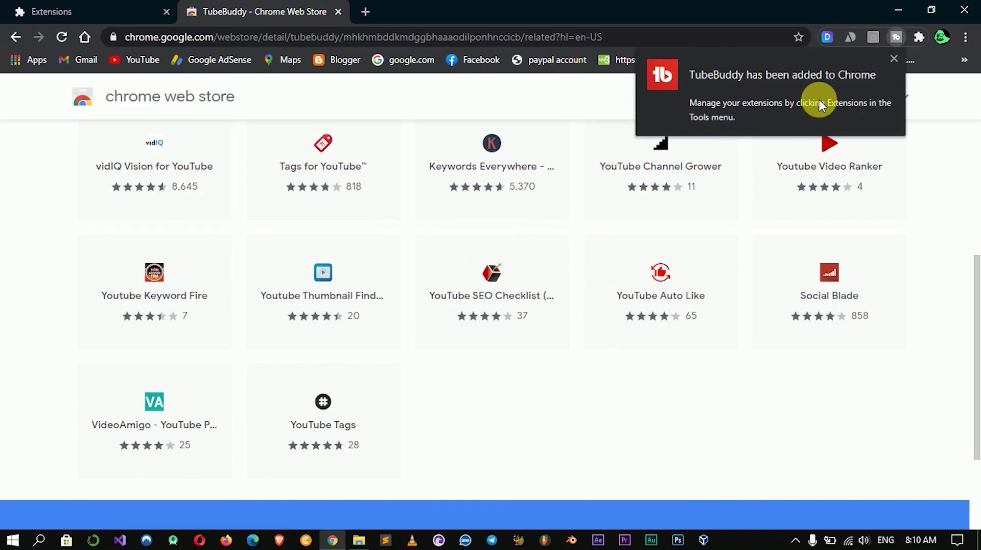
scroll(654, 359, "up", 5)
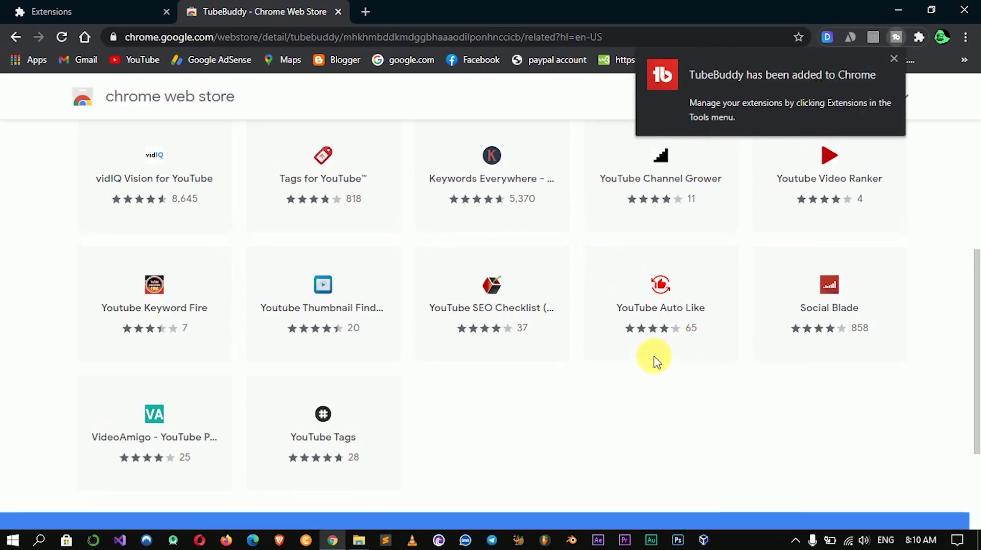
scroll(646, 357, "down", 5)
scroll(603, 343, "up", 2)
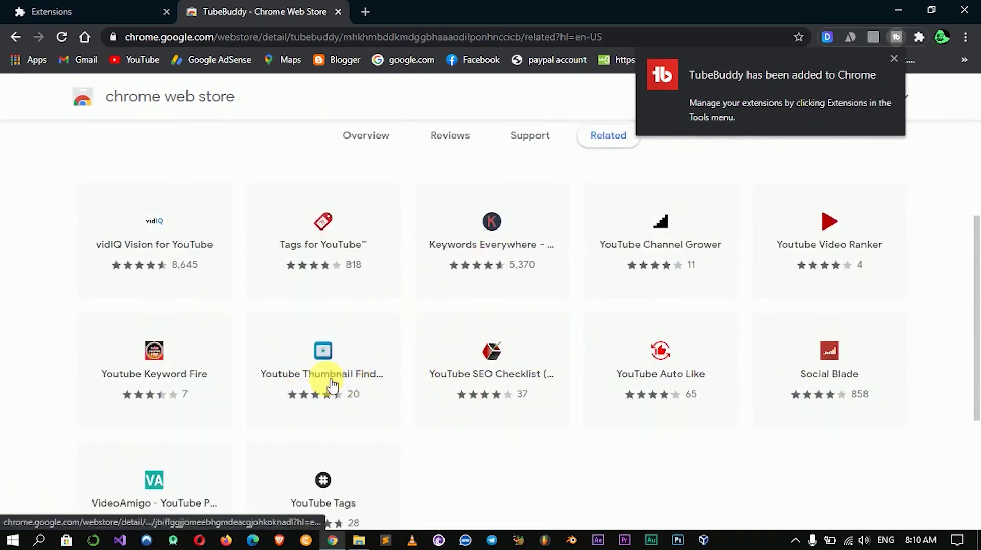
scroll(332, 386, "down", 2)
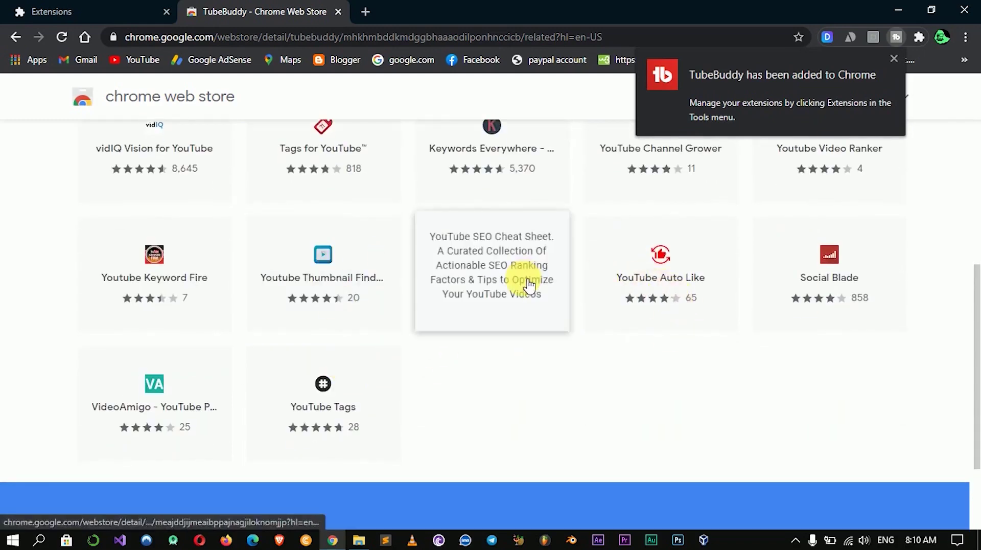
scroll(529, 286, "up", 6)
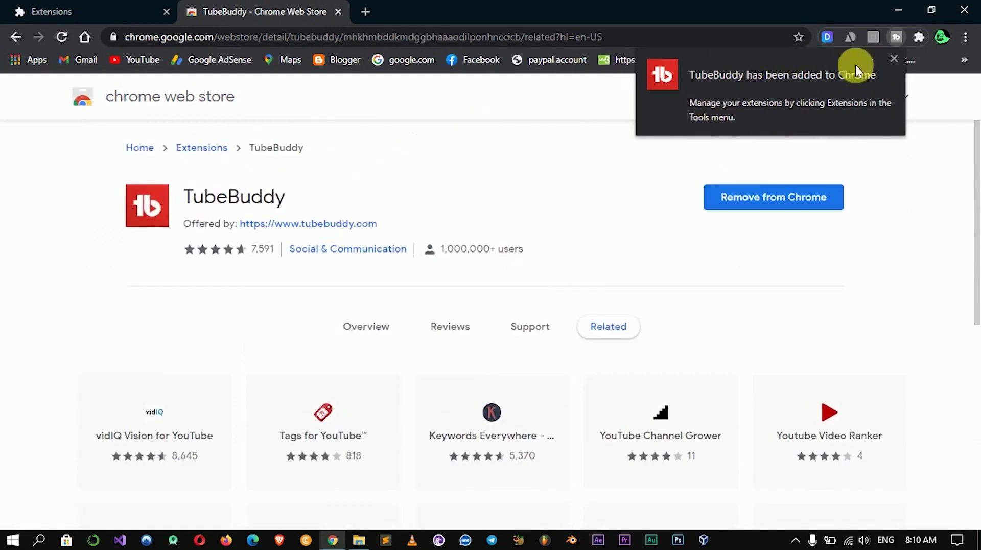
- Leave the Chrome Web Store and open the TubeBuddy sign-in panel on YouTube
left_click(894, 58)
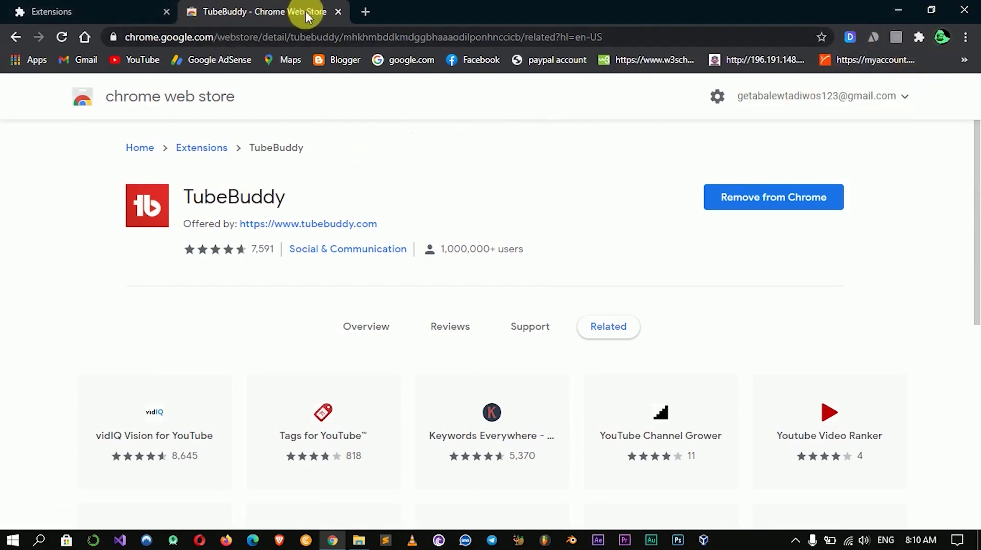
left_click(339, 11)
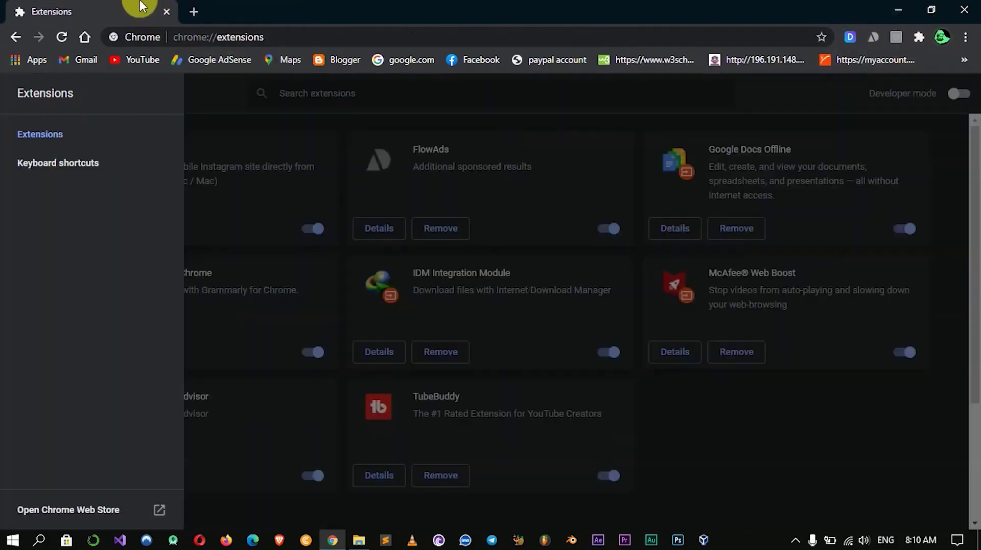
left_click(132, 57)
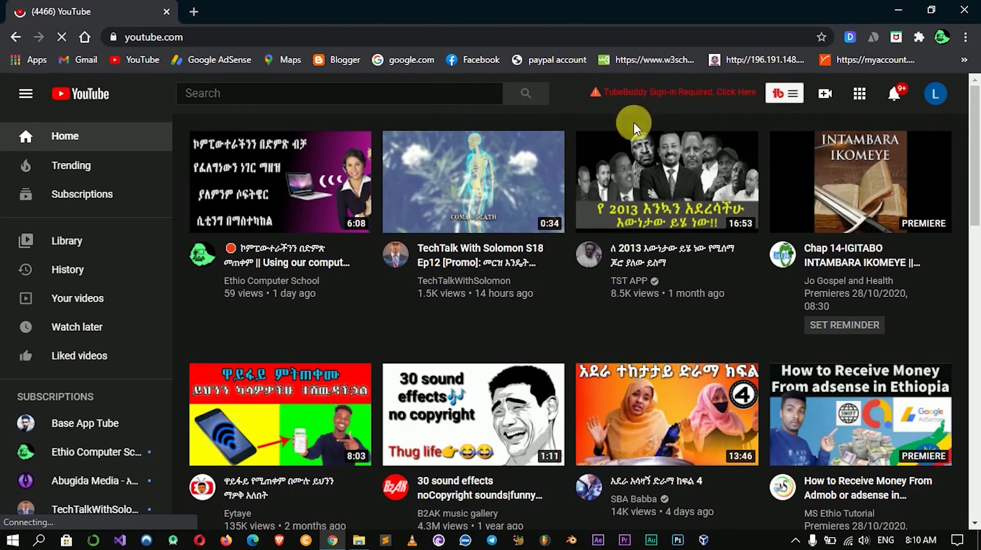
left_click(569, 205)
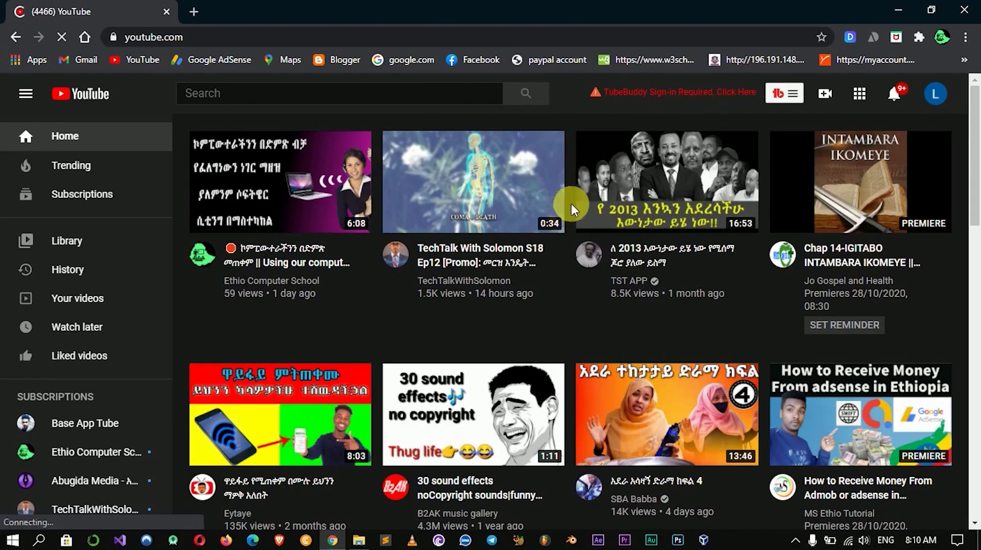
left_click(673, 95)
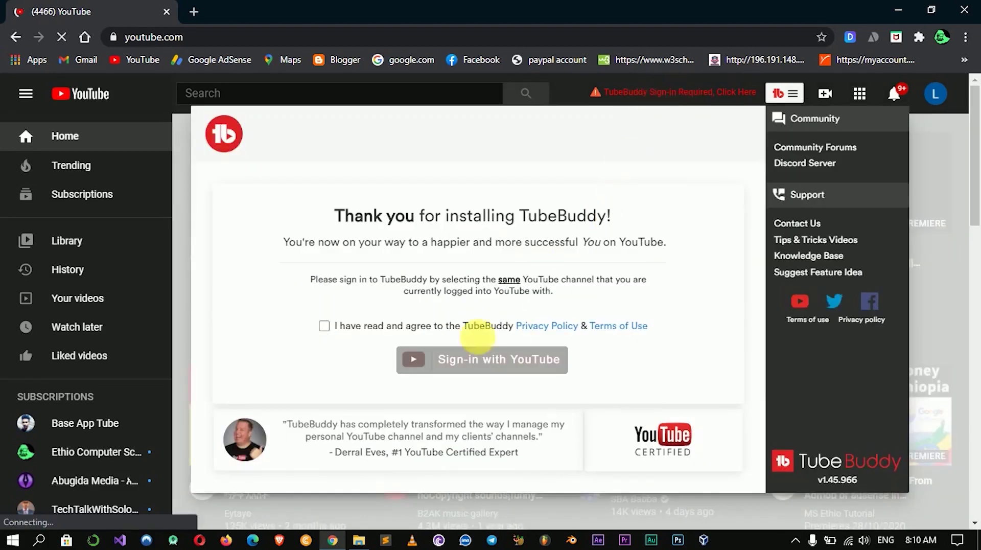
- Accept TubeBuddy's Privacy Policy and Terms of Use, sign in with the LYRICS MEZMUR TUBE account, and allow TubeBuddy access to it
left_click(322, 328)
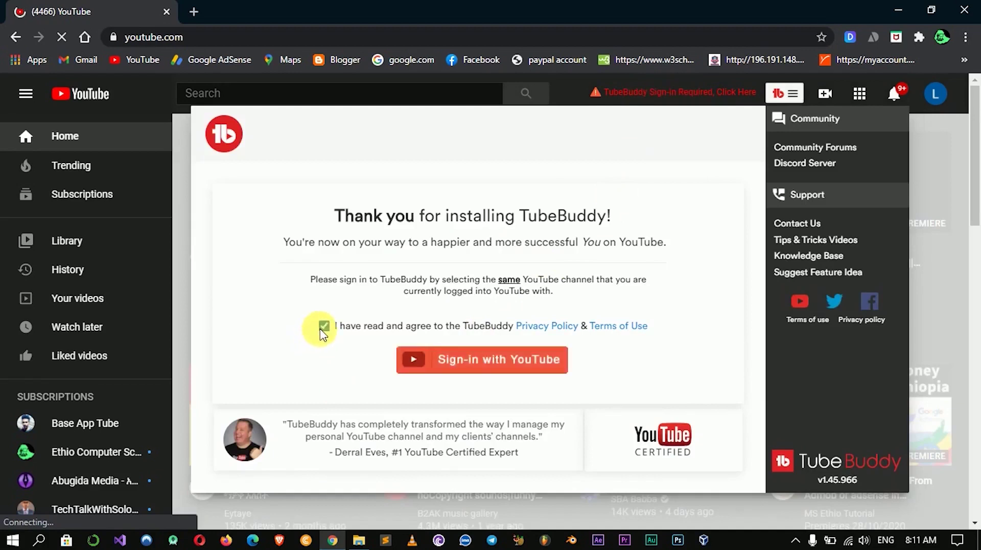
left_click(492, 363)
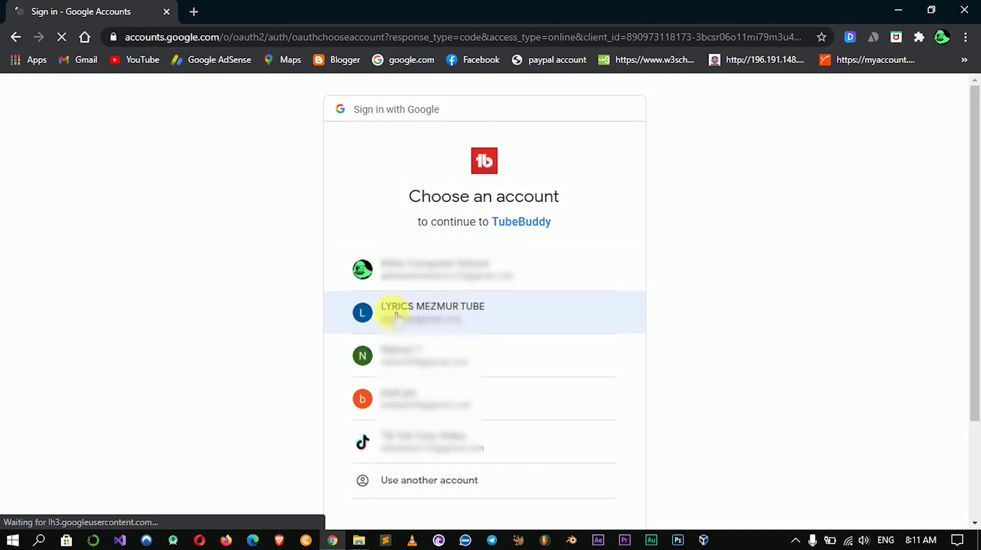
left_click(432, 315)
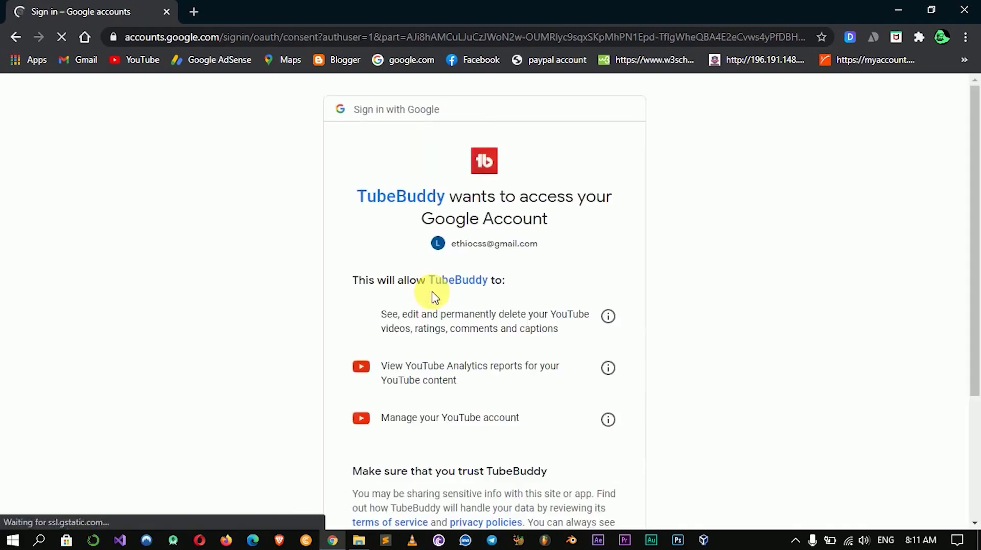
scroll(491, 376, "down", 3)
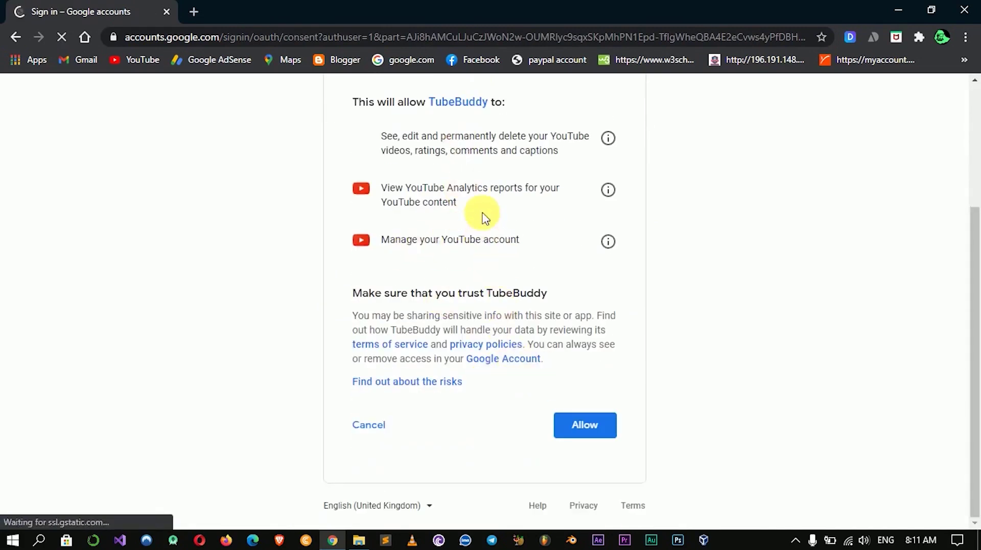
left_click(588, 428)
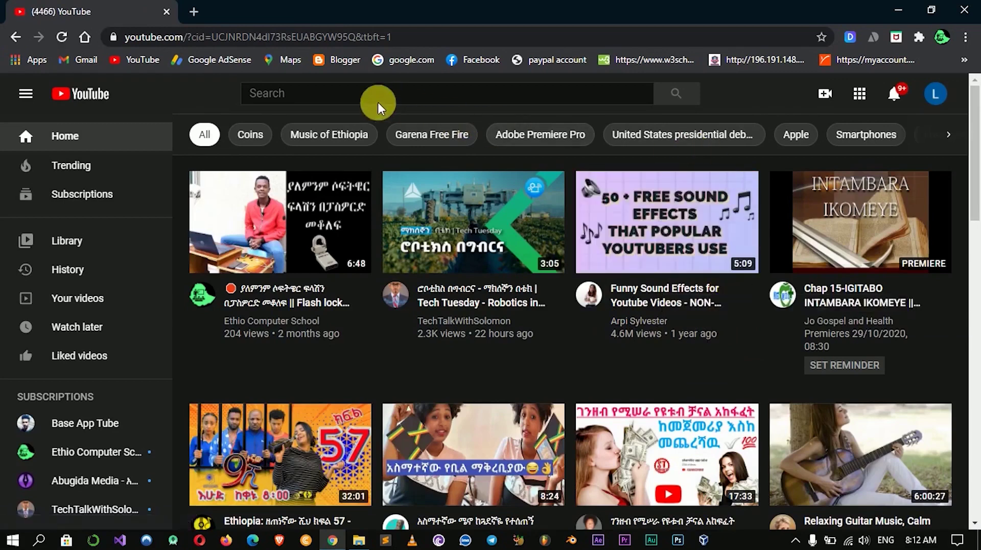
- Start uploading the video _Getintopc.com_LDPlayer_Android_Emulator from the Downloads folder to the channel
left_click(828, 93)
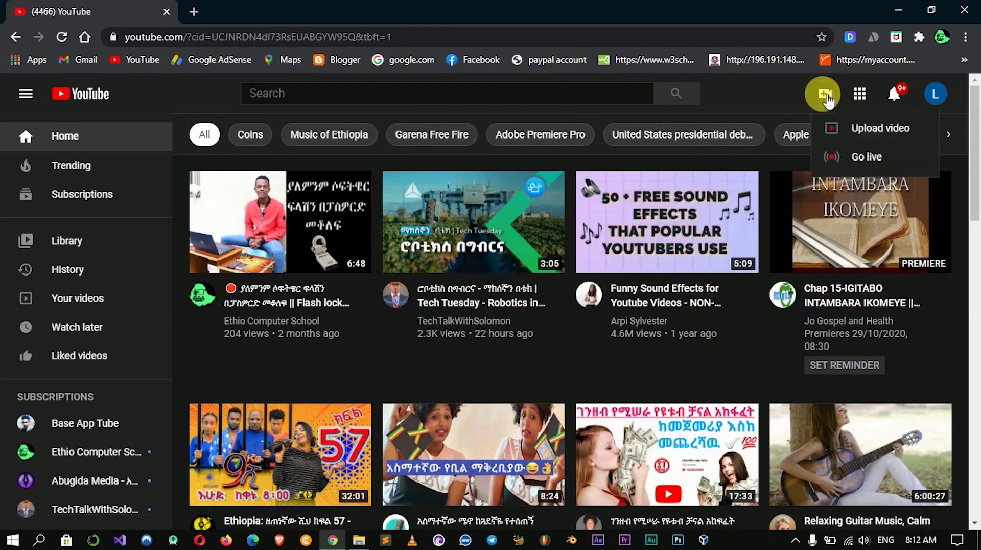
left_click(864, 125)
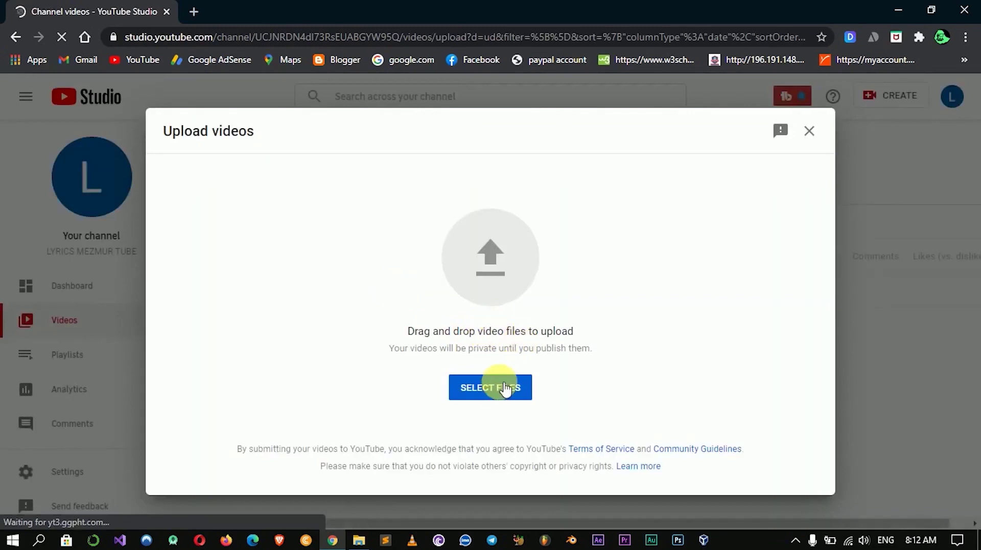
left_click(505, 388)
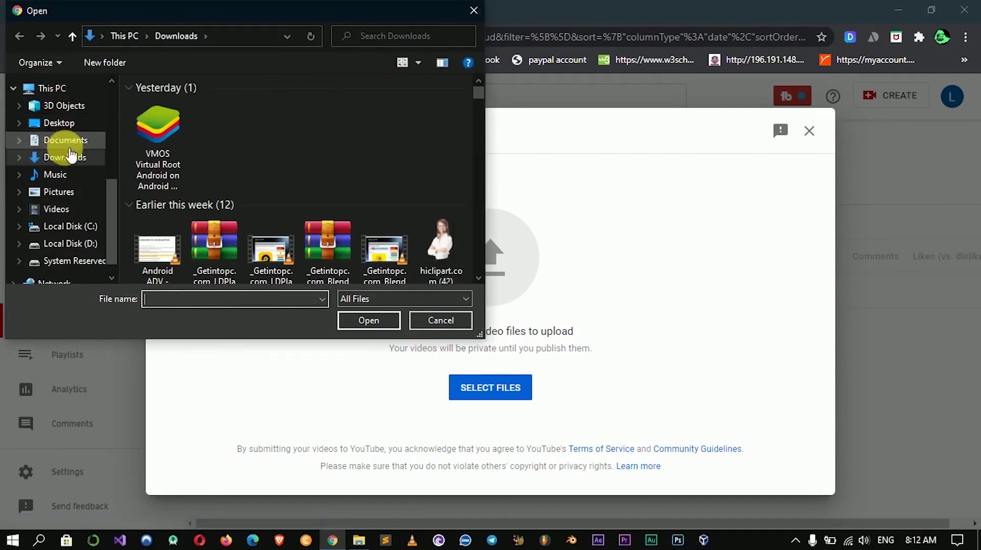
scroll(221, 240, "down", 1)
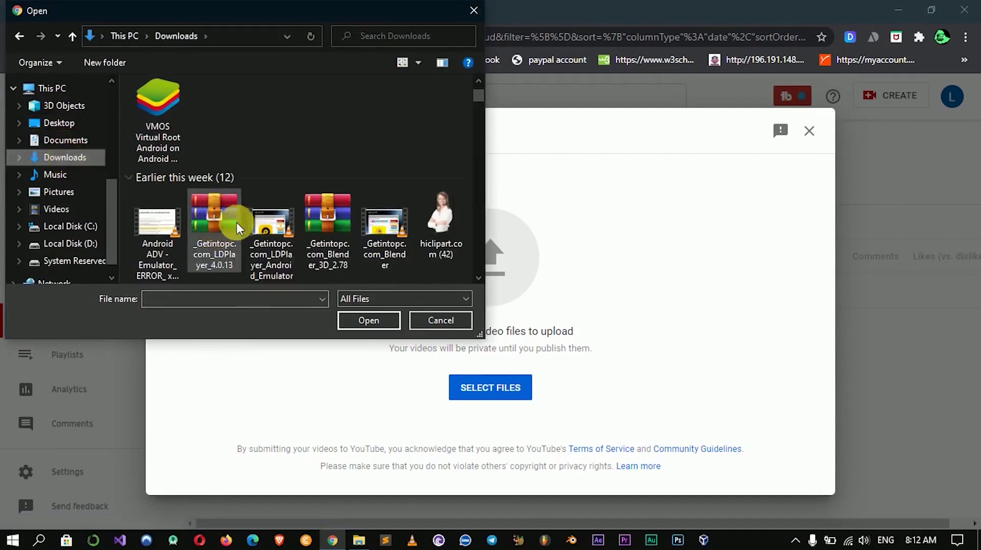
left_click(270, 228)
left_click(379, 324)
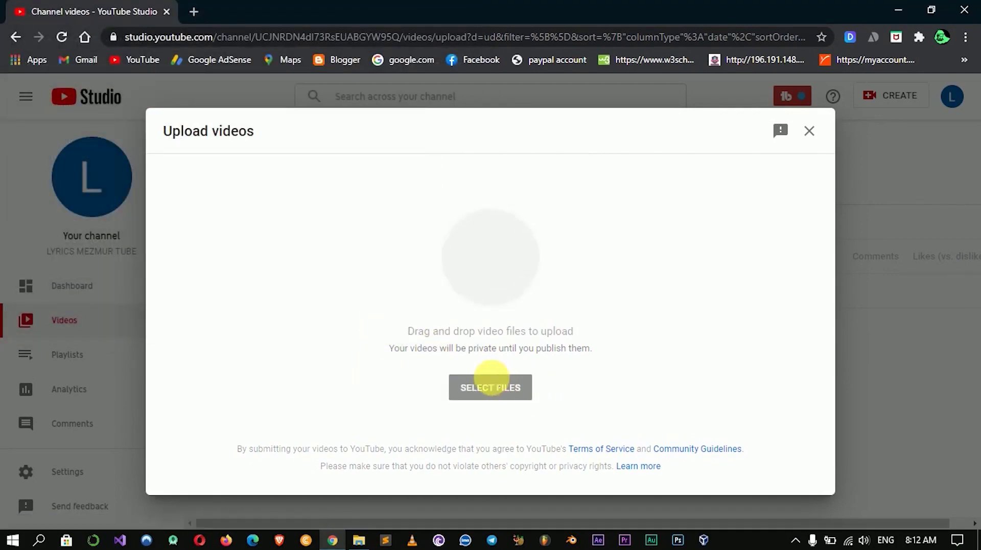
- Reveal the additional options below the audience settings in the video's upload details
left_click(394, 291)
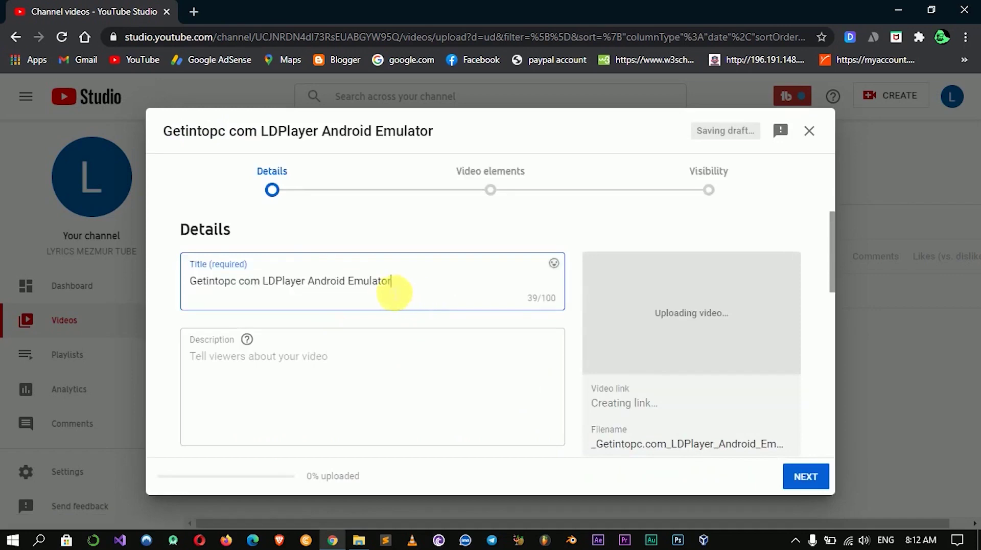
scroll(377, 350, "down", 7)
scroll(373, 356, "up", 4)
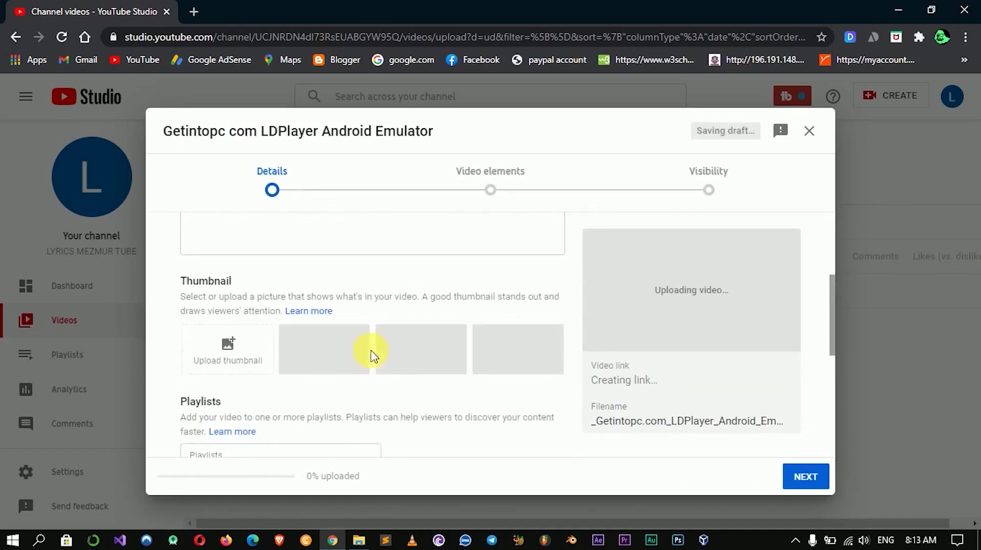
scroll(237, 352, "down", 3)
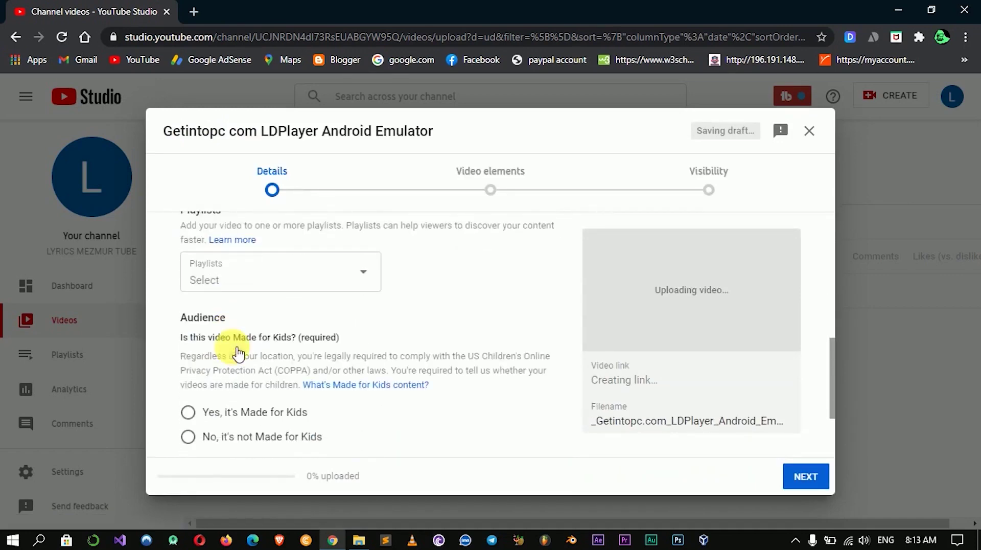
scroll(250, 353, "down", 3)
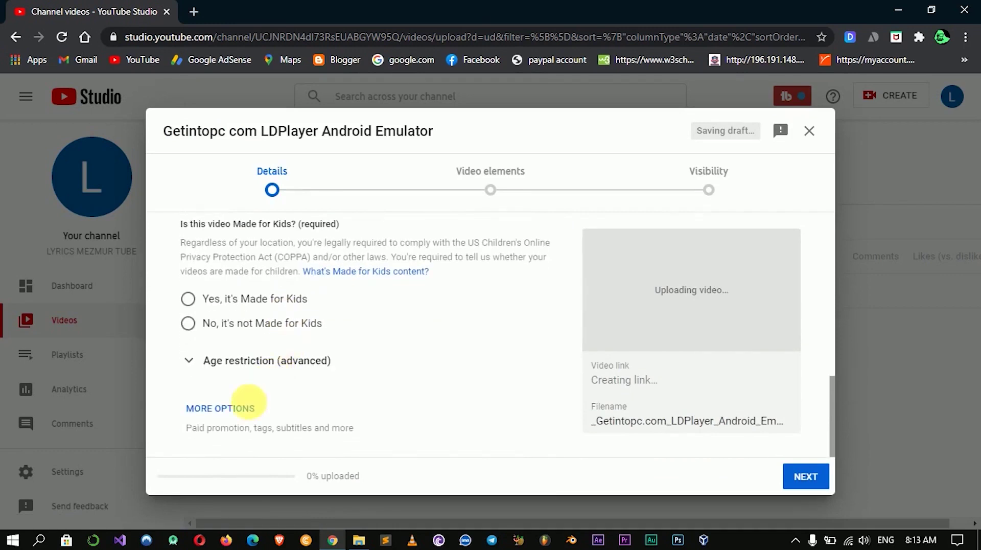
left_click(220, 409)
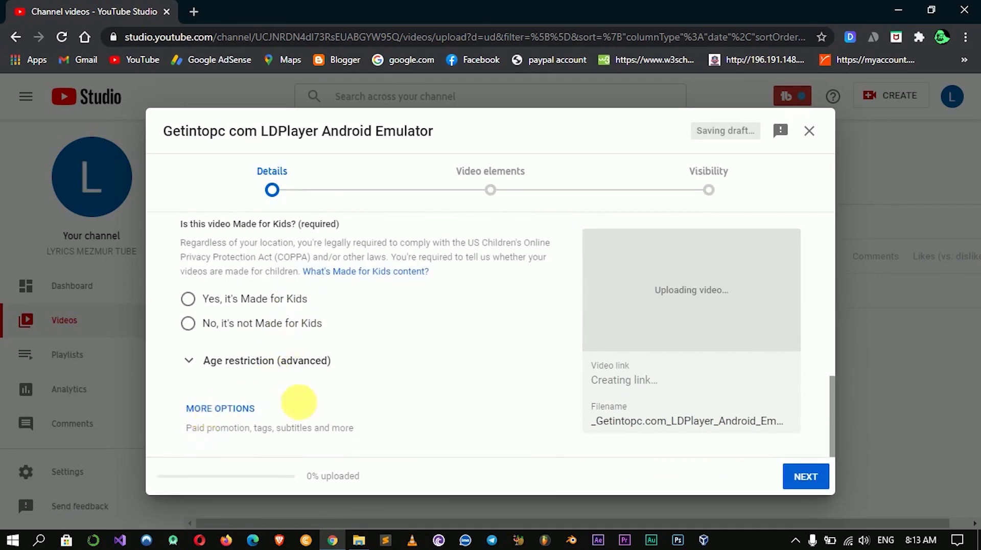
- Examine the extended video details, including tags and TubeBuddy's tag tools, licence, category and comment settings
scroll(318, 411, "down", 4)
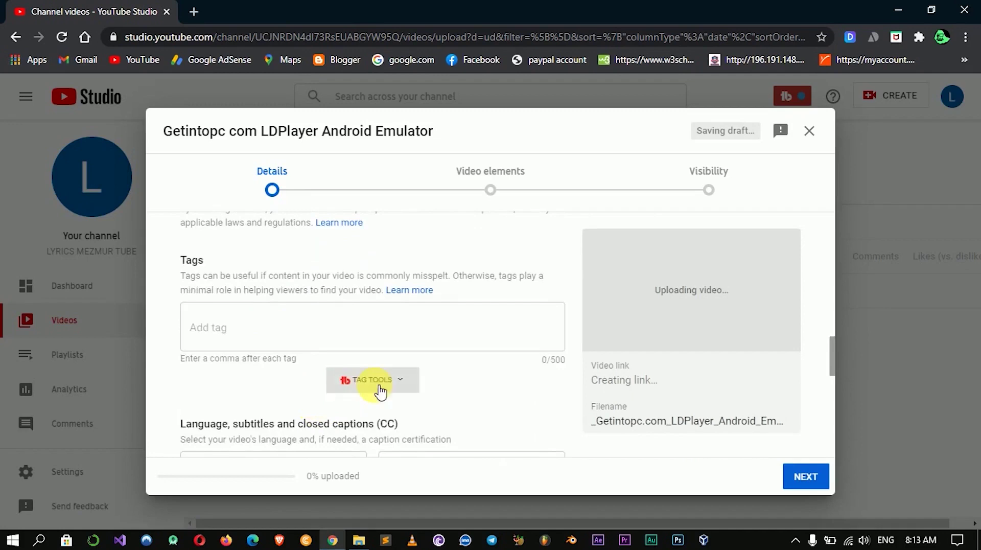
scroll(286, 386, "down", 5)
scroll(237, 377, "down", 4)
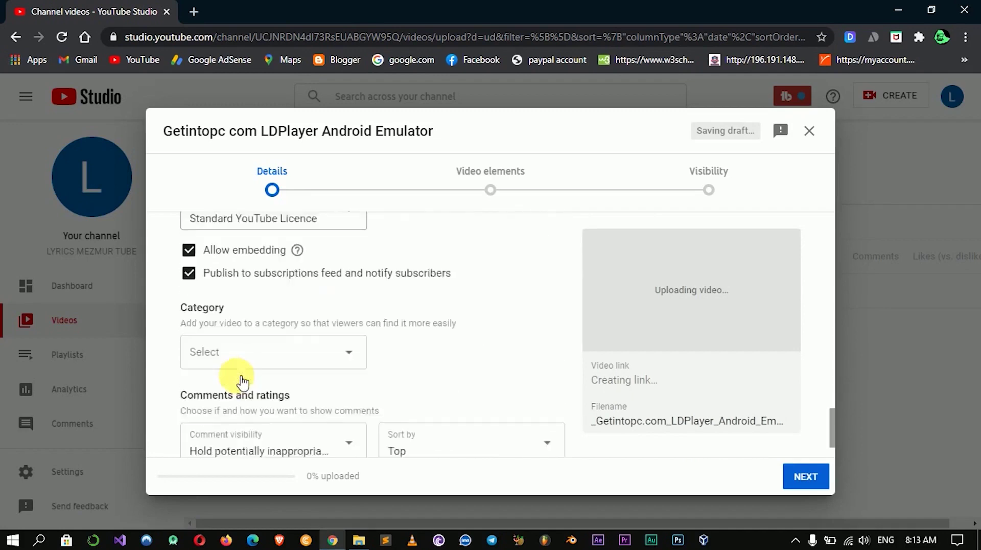
scroll(241, 390, "up", 4)
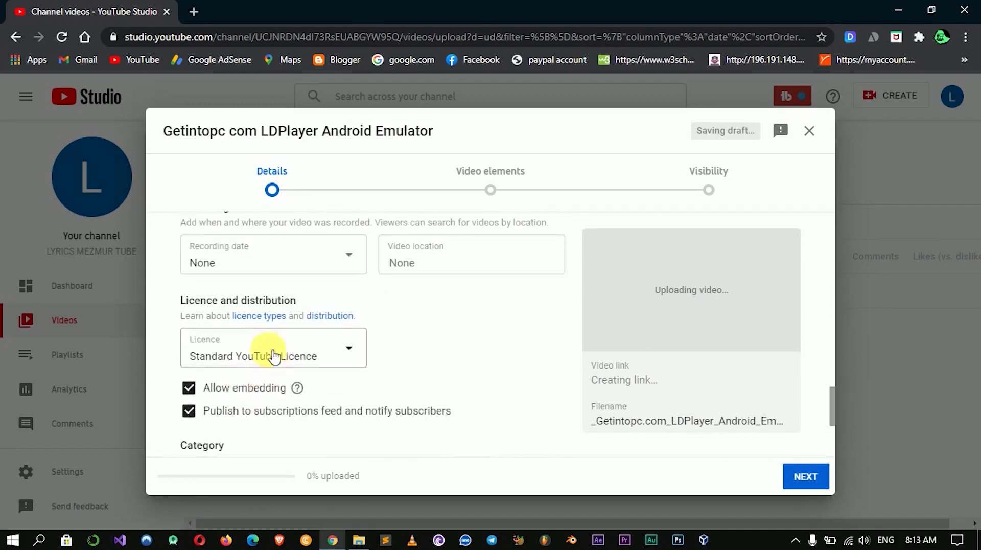
scroll(258, 351, "up", 4)
scroll(368, 313, "up", 2)
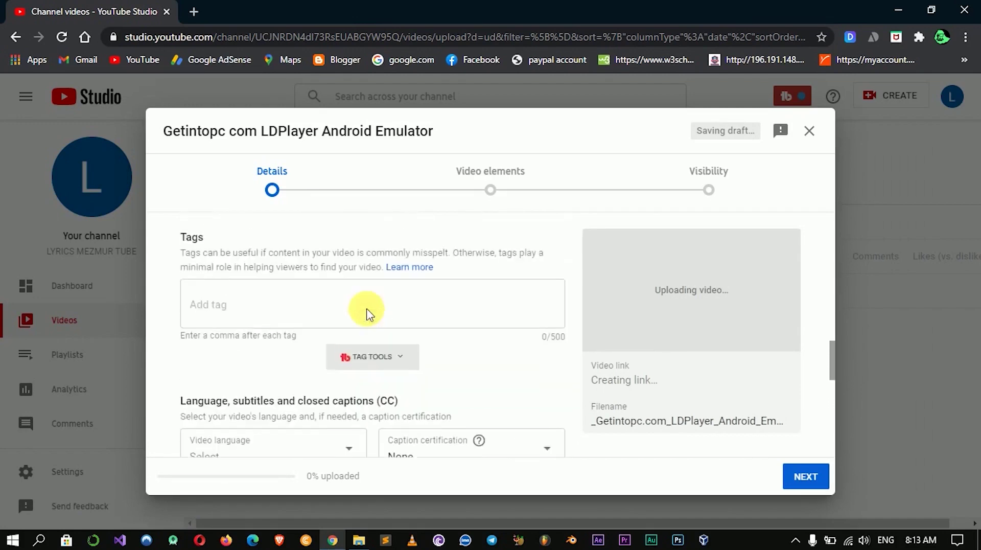
scroll(381, 314, "up", 1)
scroll(380, 314, "up", 10)
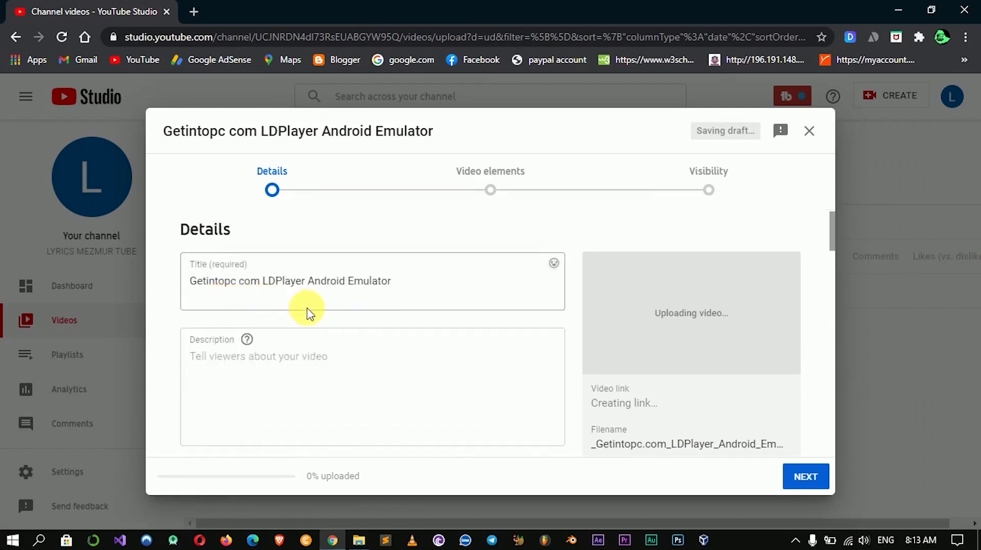
scroll(295, 312, "down", 12)
scroll(309, 322, "down", 3)
scroll(215, 403, "up", 10)
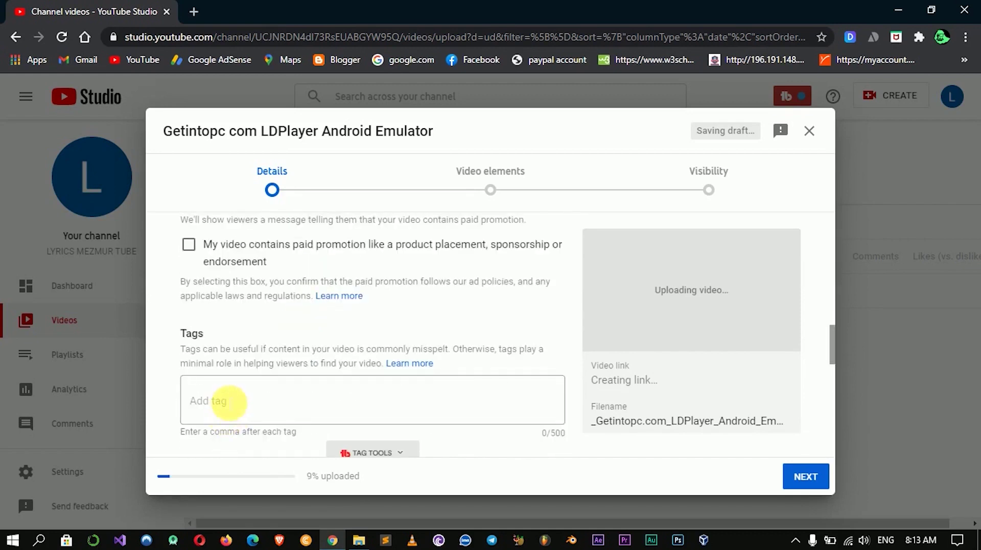
- Enter "green scre" as a tag and add the suggestions "green screen", "green screen effects" and "green screen subscribe button", then dismiss the suggestions
left_click(259, 415)
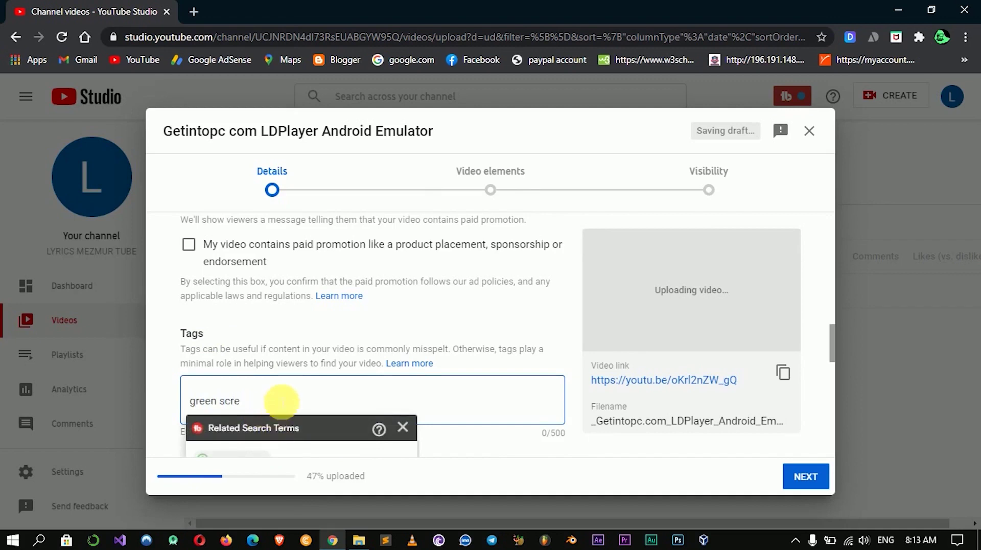
scroll(281, 401, "down", 2)
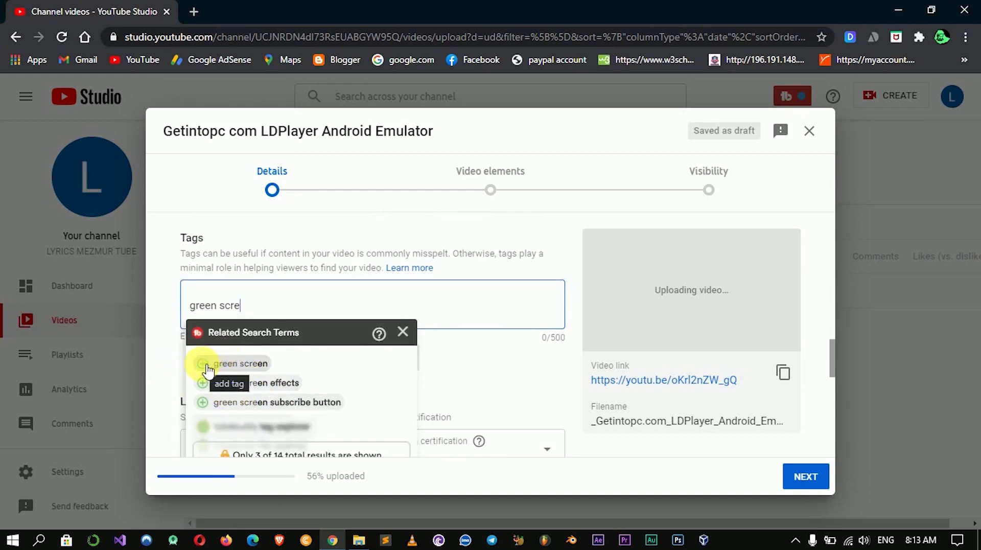
left_click(203, 364)
left_click(204, 383)
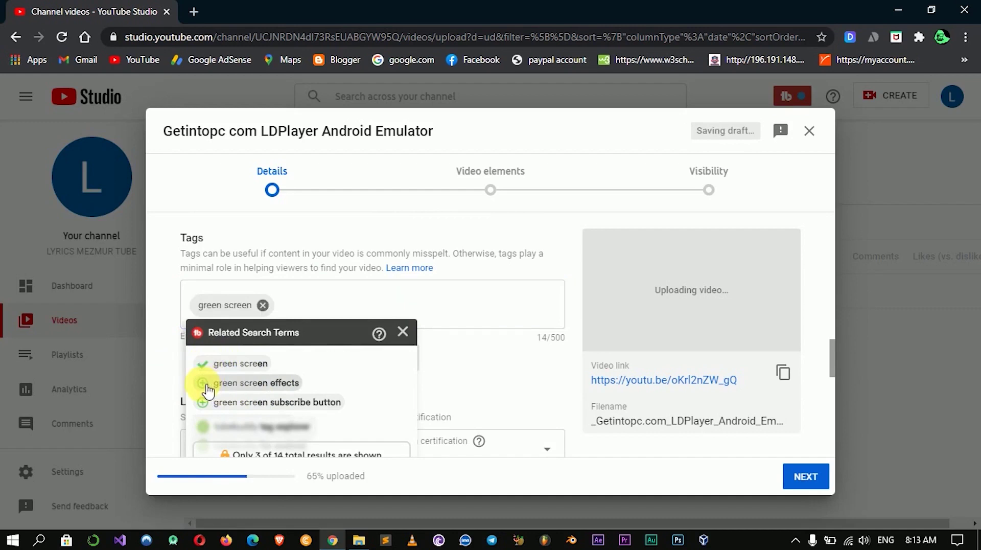
left_click(205, 403)
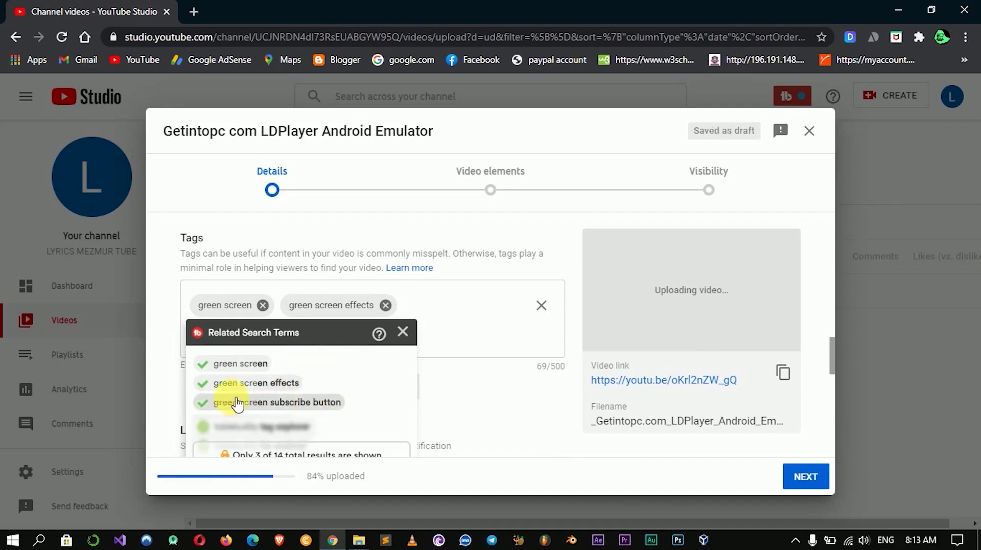
scroll(235, 389, "down", 2)
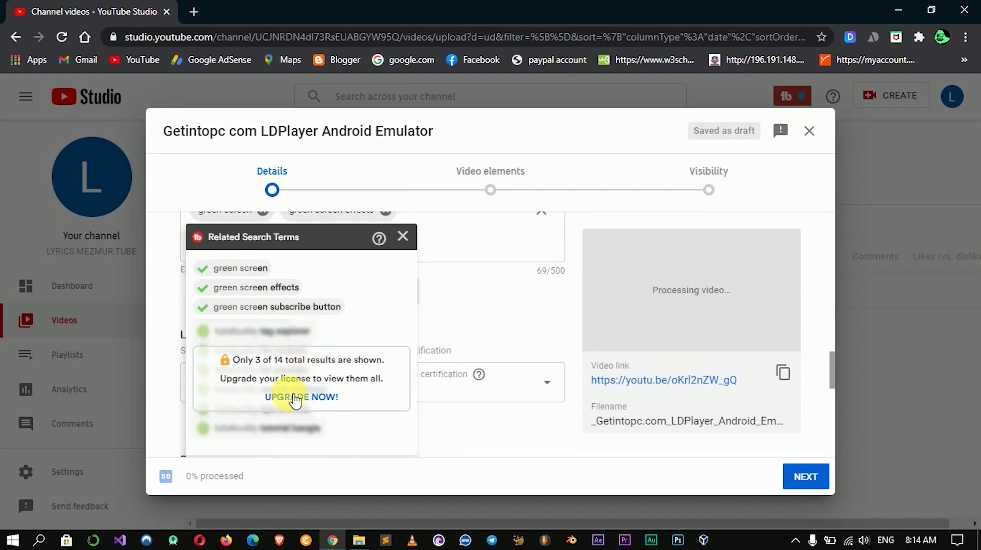
scroll(271, 332, "down", 2)
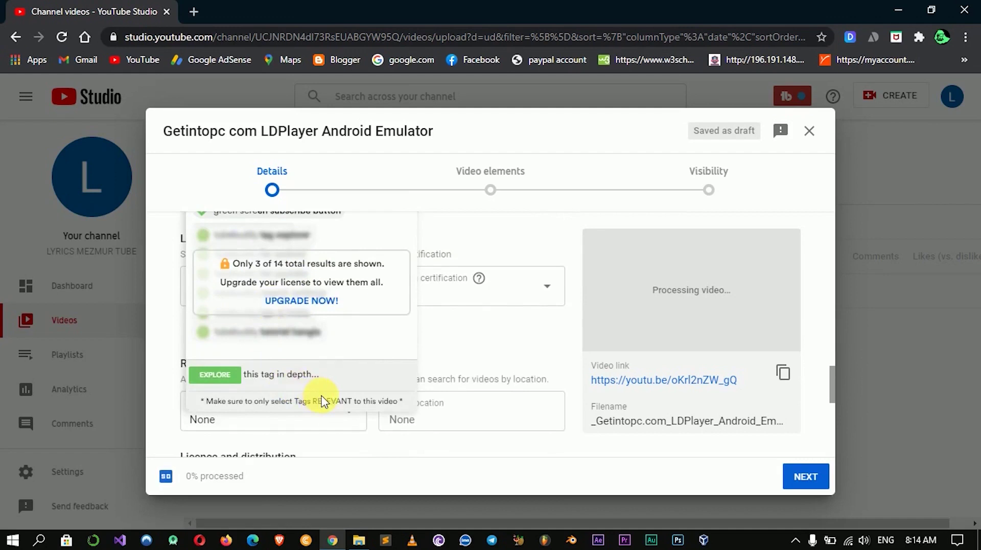
scroll(285, 328, "up", 4)
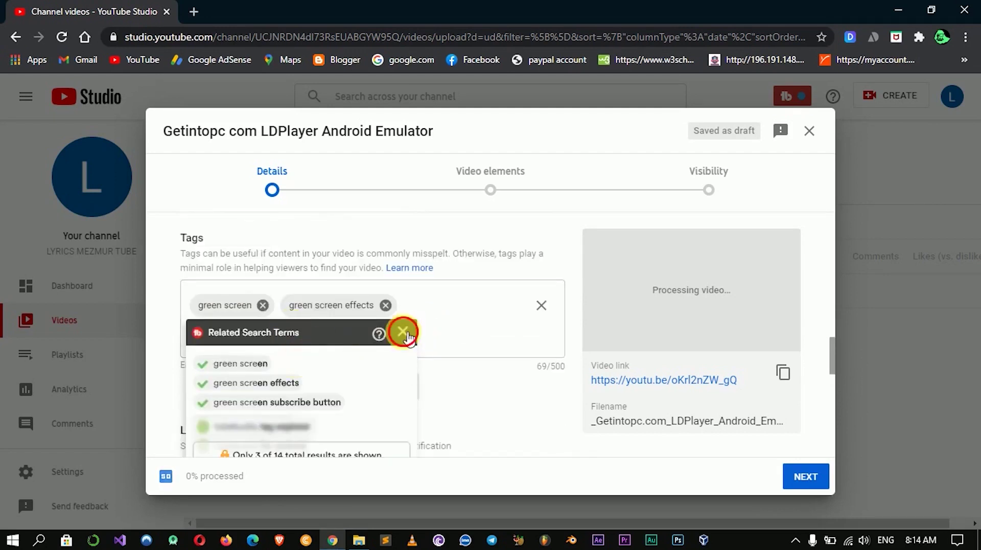
left_click(403, 333)
- Enter "vide edi" as a tag and add the suggestions "video editing", "video editing apps" and "video editing software", then dismiss the suggestions
left_click(370, 343)
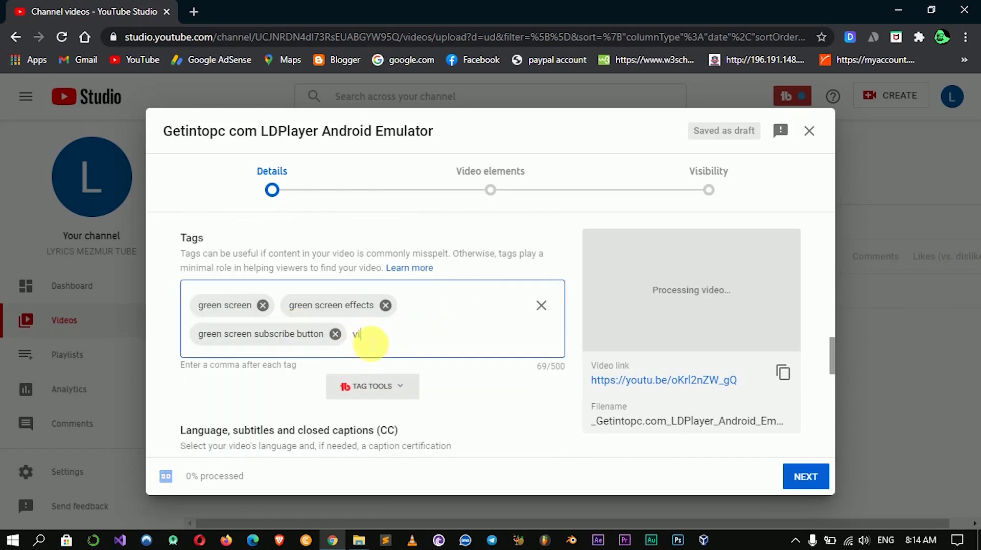
type("vide edi")
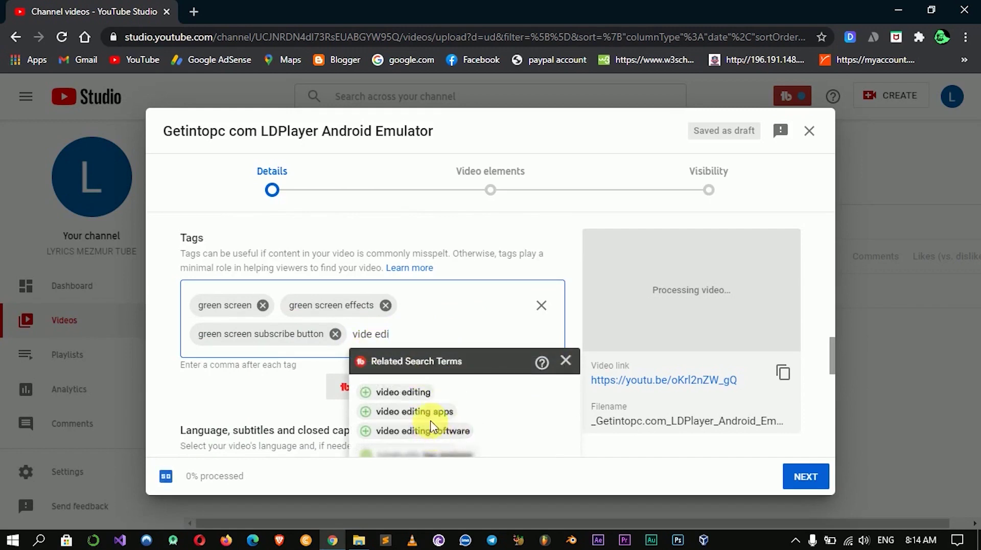
left_click(369, 394)
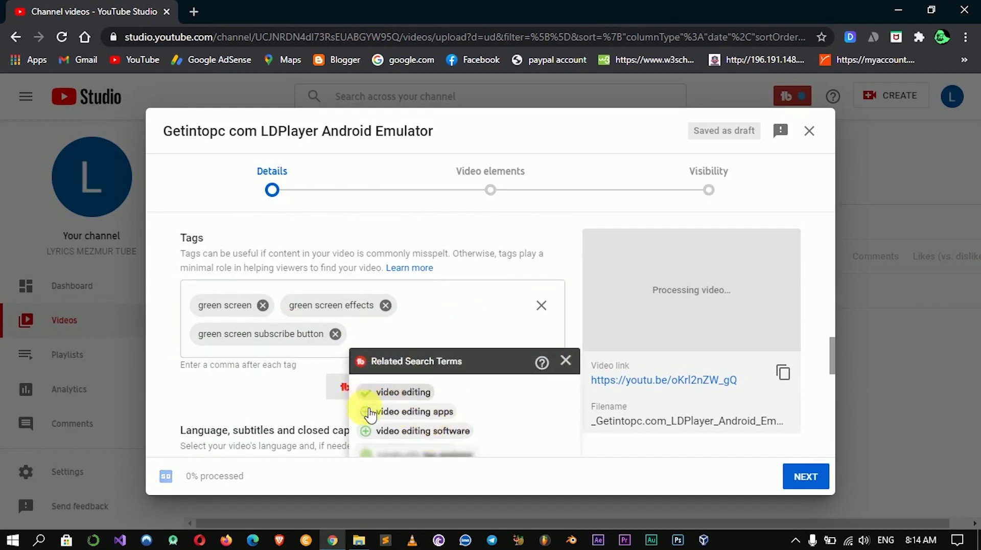
left_click(369, 412)
left_click(370, 431)
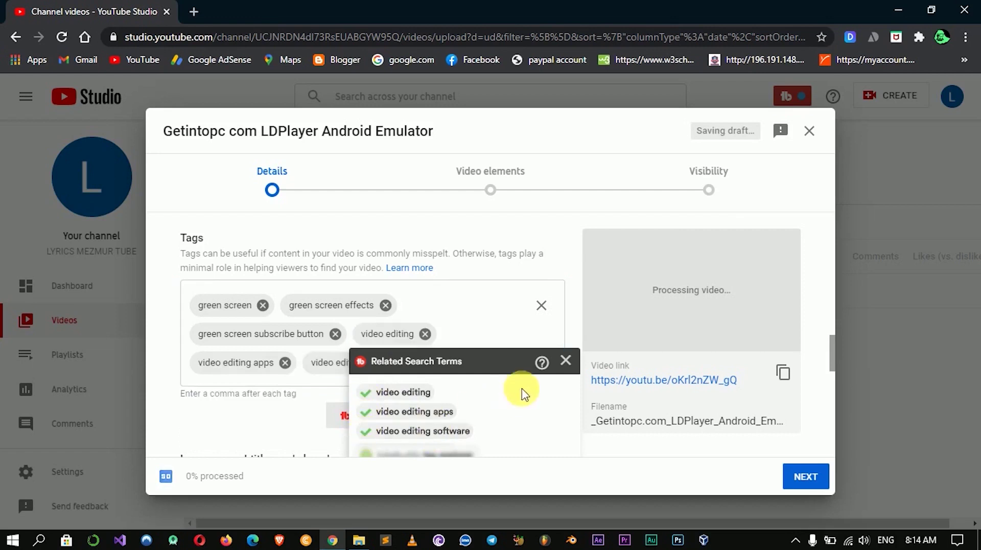
left_click(565, 361)
- Enter "ebs" as a tag and add the suggestions "ebs sunday show", "ebs seifu fantahun show" and "ebs cinema", then dismiss the suggestions
left_click(496, 377)
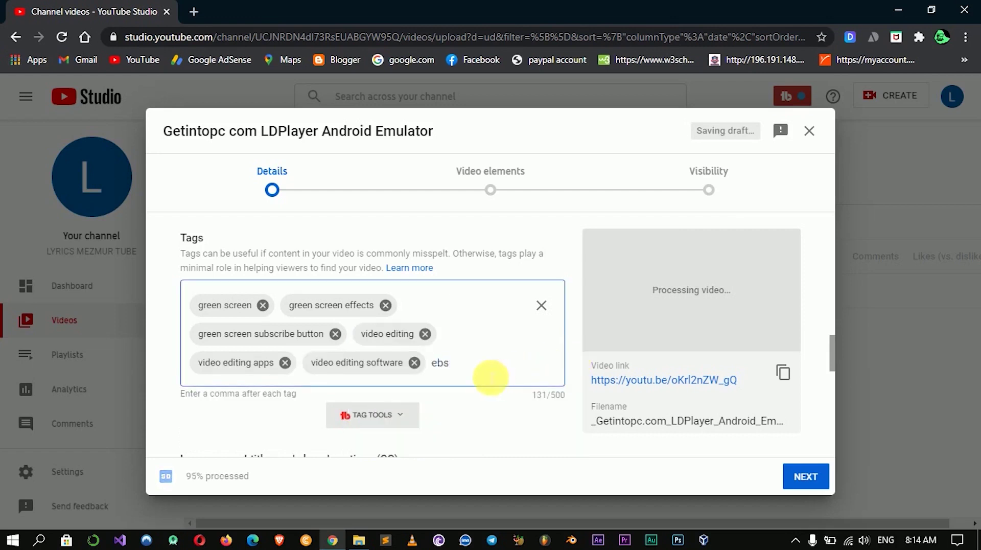
scroll(467, 386, "down", 2)
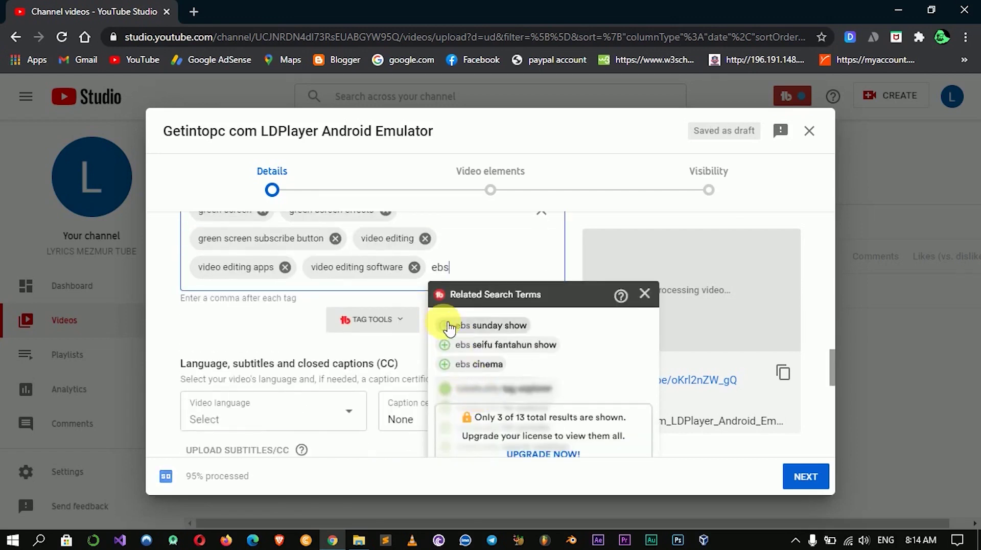
left_click(445, 326)
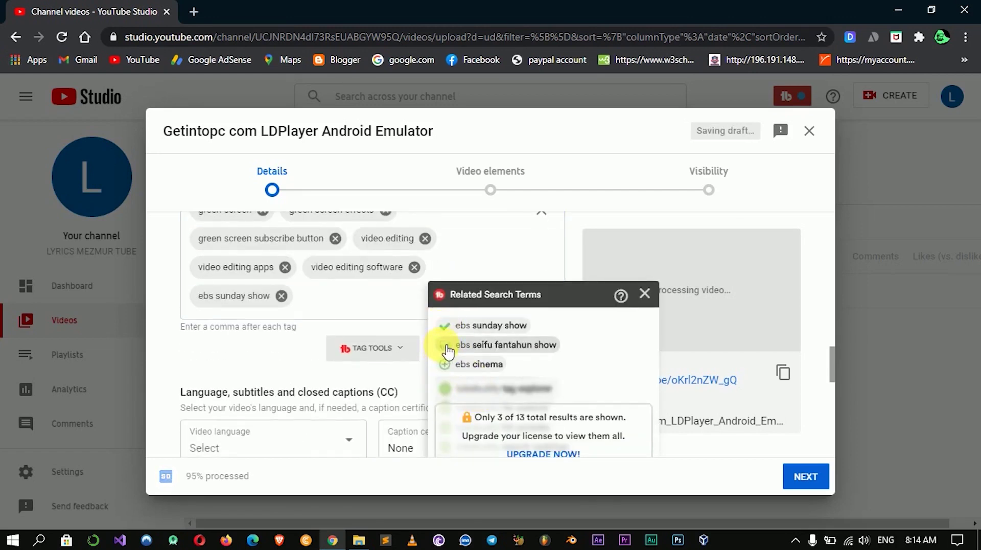
left_click(446, 346)
left_click(450, 366)
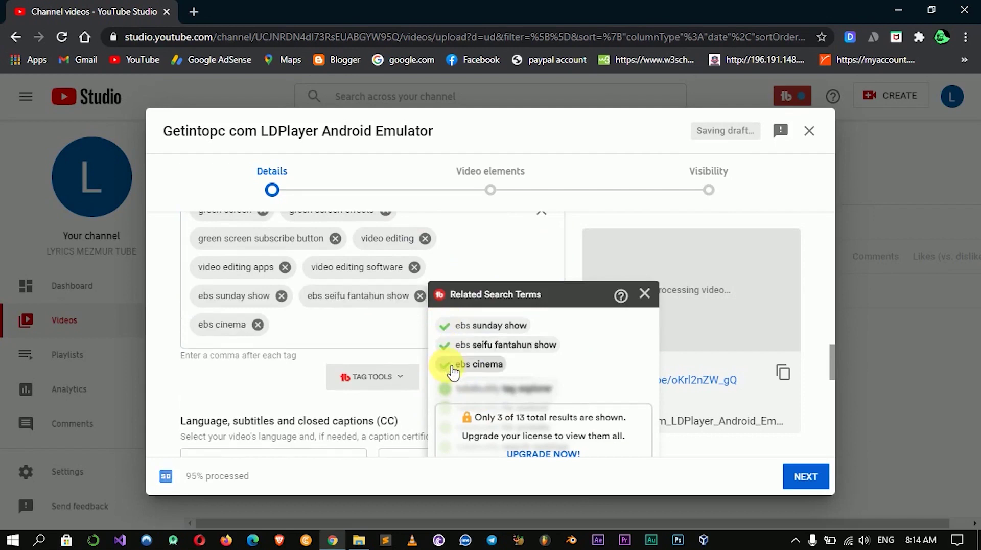
left_click(645, 295)
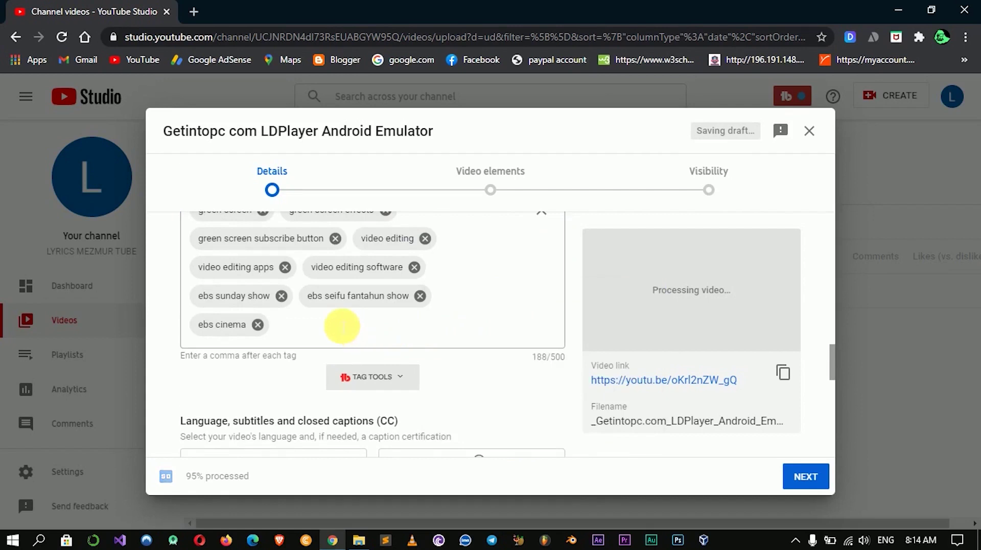
- Start TubeBuddy's thumbnail creator for the video and choose a solid #f66f6f background
scroll(342, 326, "up", 2)
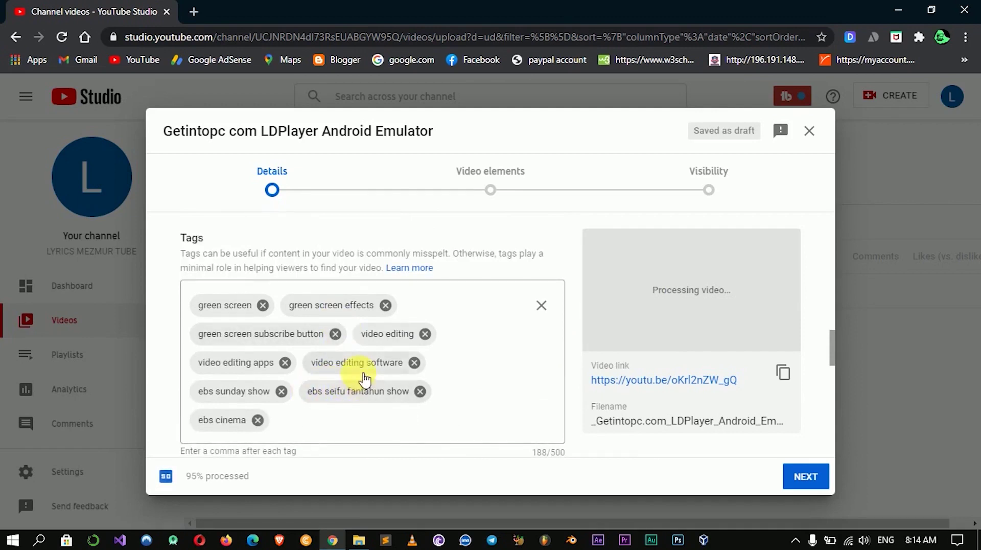
scroll(363, 378, "down", 3)
scroll(364, 379, "up", 10)
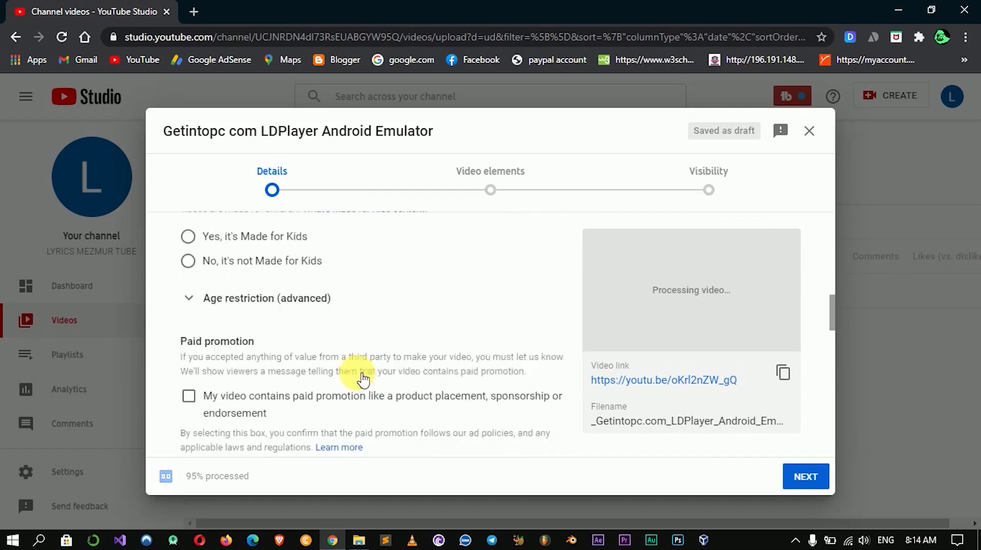
scroll(356, 377, "up", 2)
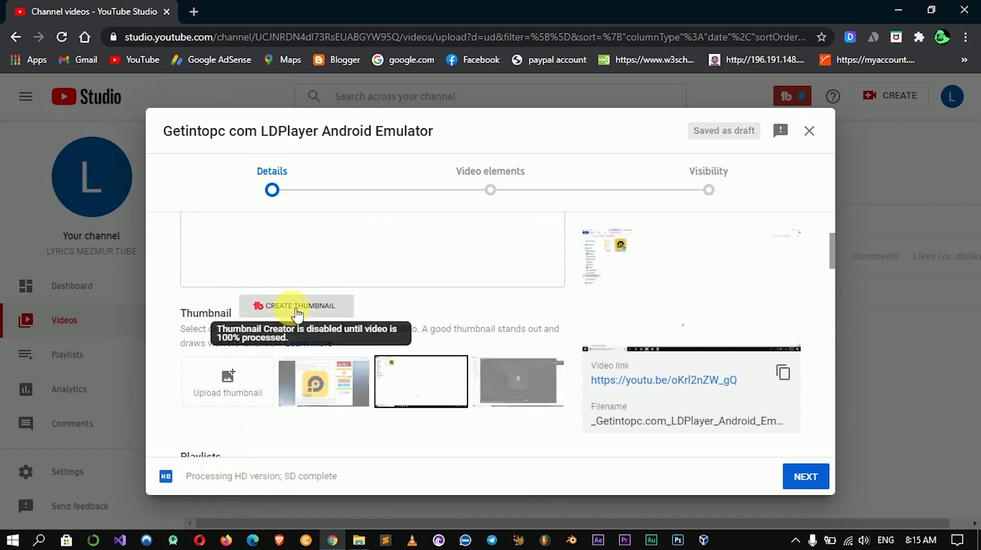
left_click(297, 309)
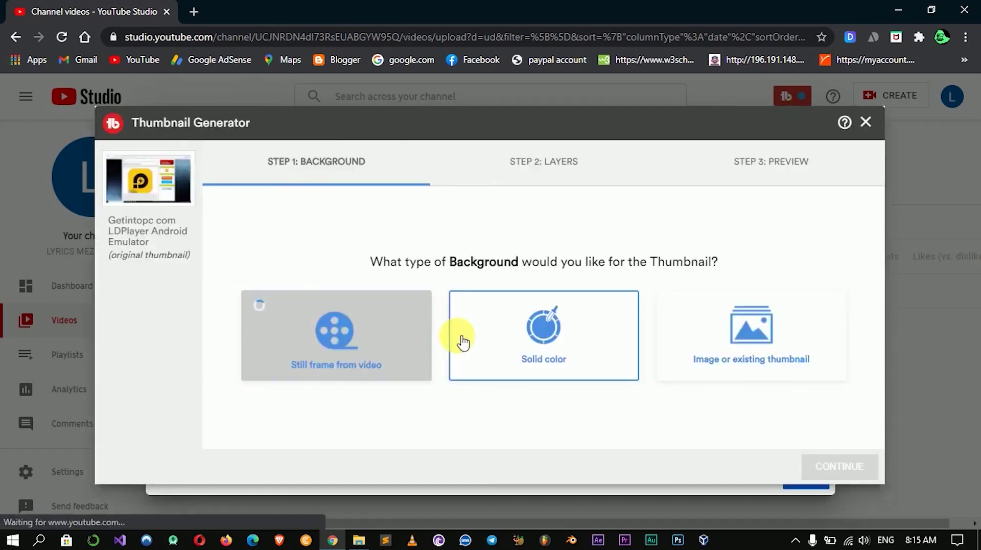
left_click(554, 374)
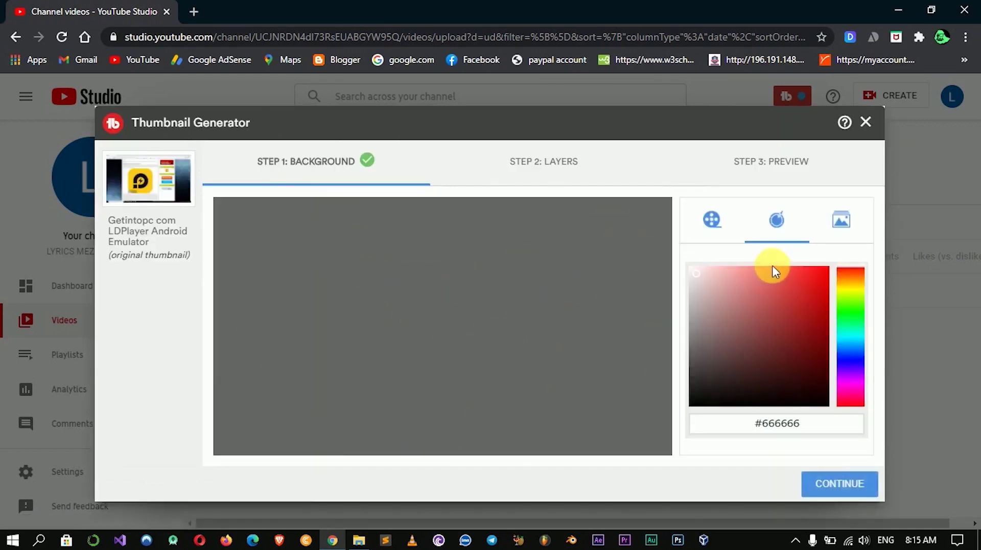
mouse_move(779, 283)
left_mouse_down()
mouse_move(790, 281)
mouse_move(749, 303)
mouse_move(736, 291)
mouse_move(767, 272)
left_mouse_up()
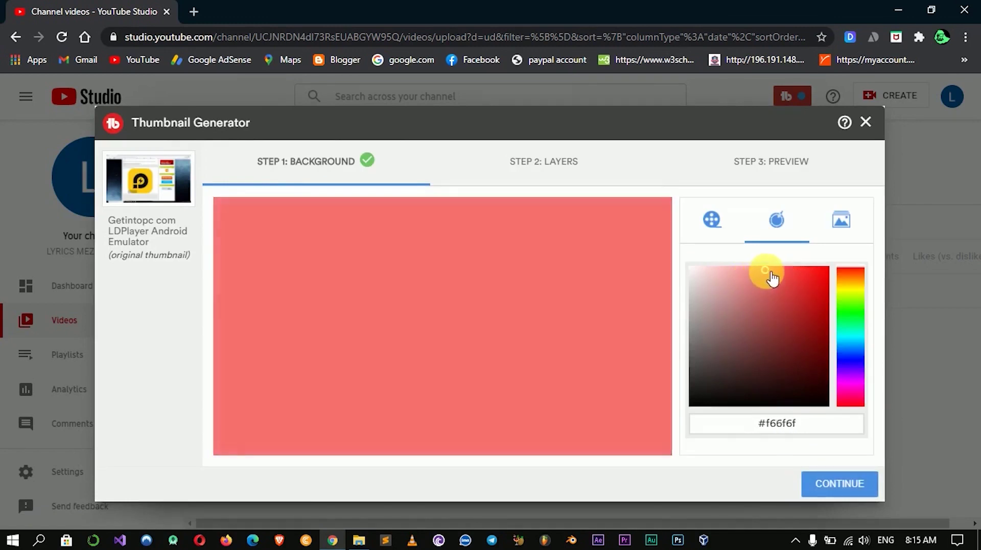
- Add a text layer reading "Video editin tutorial" to the thumbnail and resize it to fit along the canvas's upper edge
left_click(519, 166)
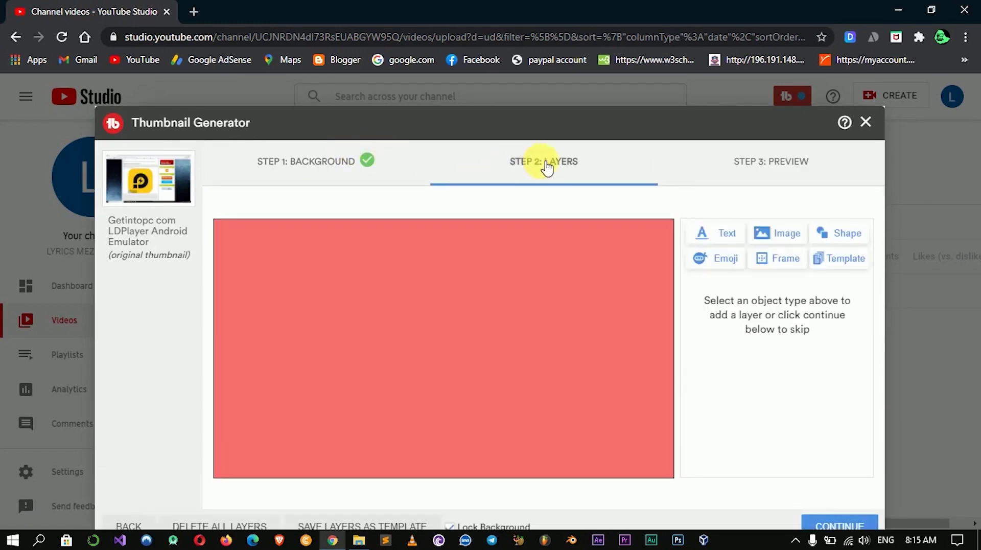
left_click(734, 244)
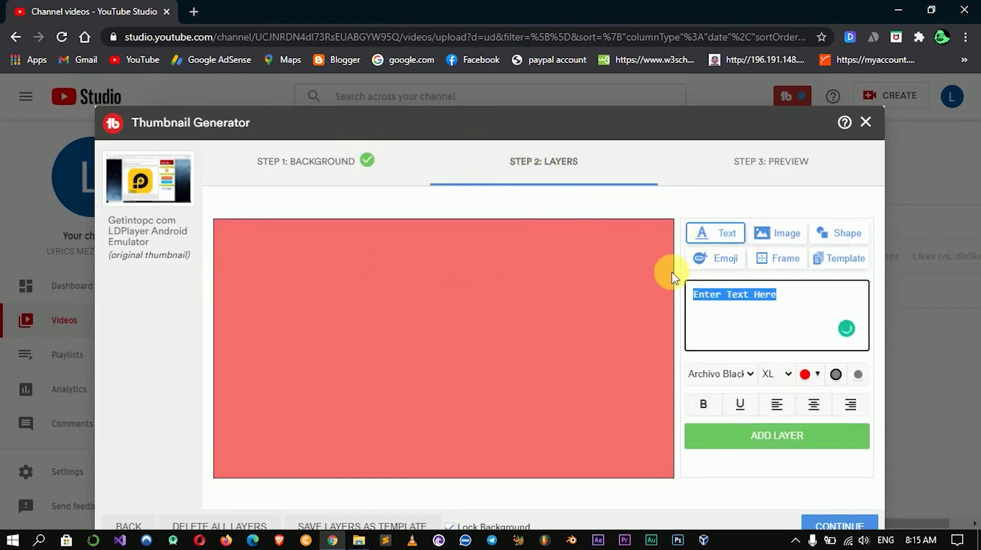
type("Video editin tutorial")
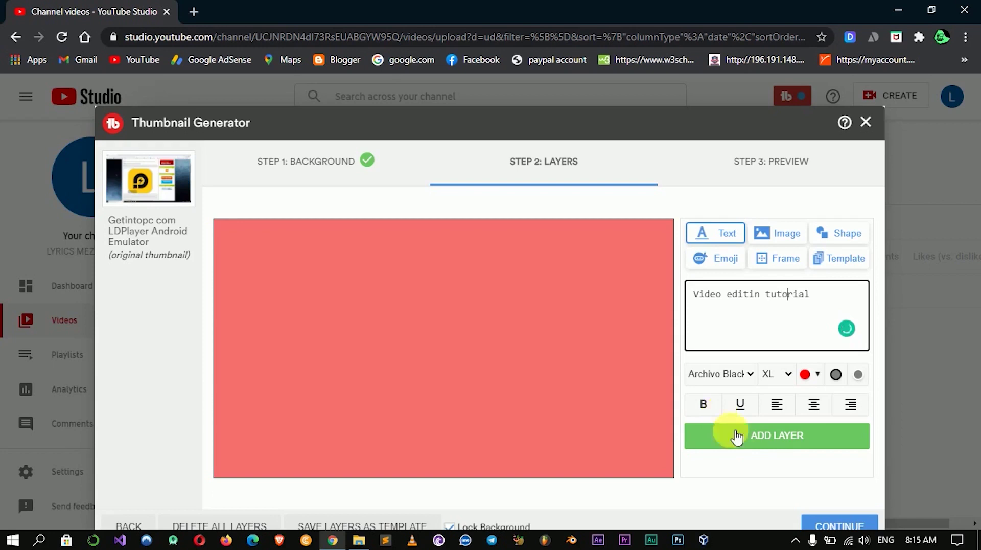
left_click(773, 443)
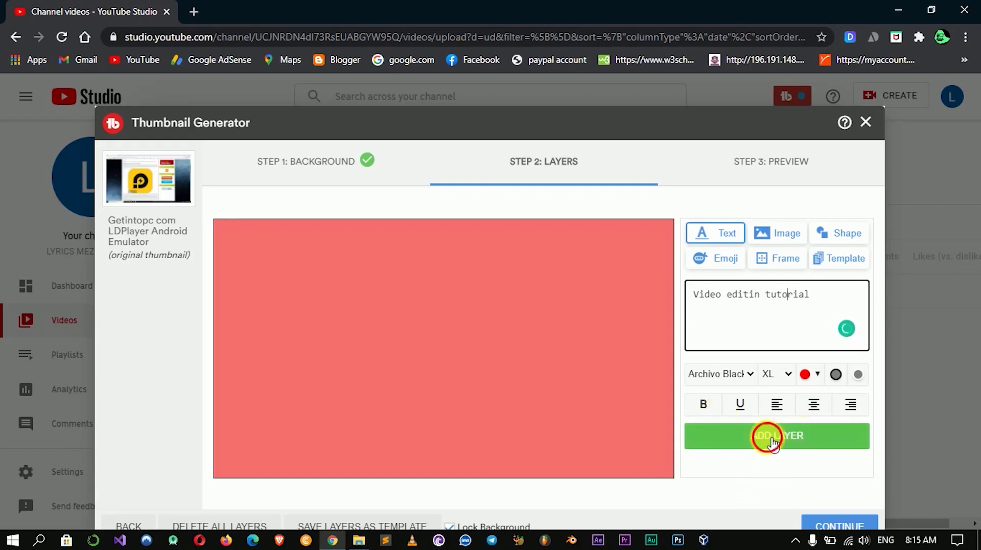
left_click_drag(526, 289, 477, 296)
left_click_drag(651, 337, 599, 286)
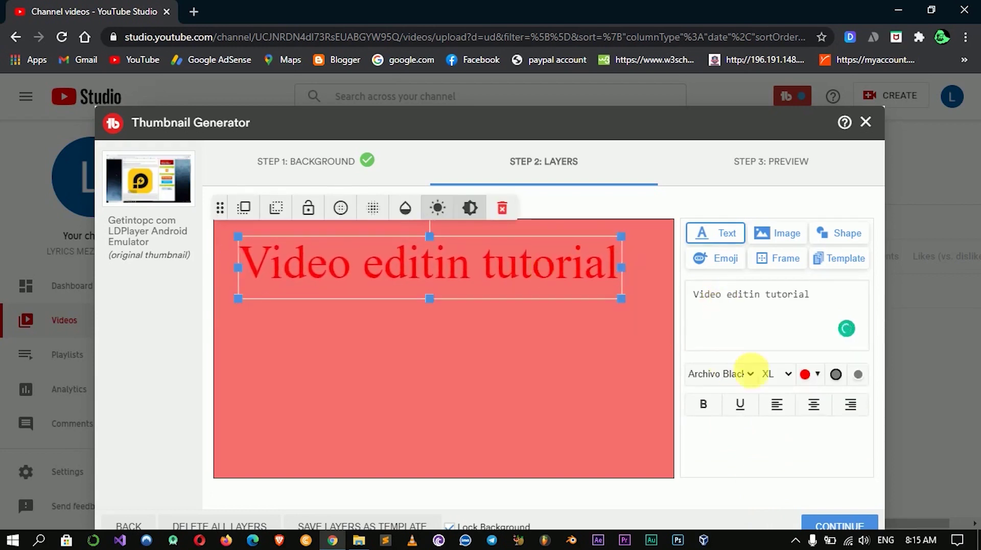
- Change the colour of the thumbnail's text layer to black
left_click(806, 375)
left_click(895, 246)
left_click_drag(894, 250, 863, 305)
left_click(946, 352)
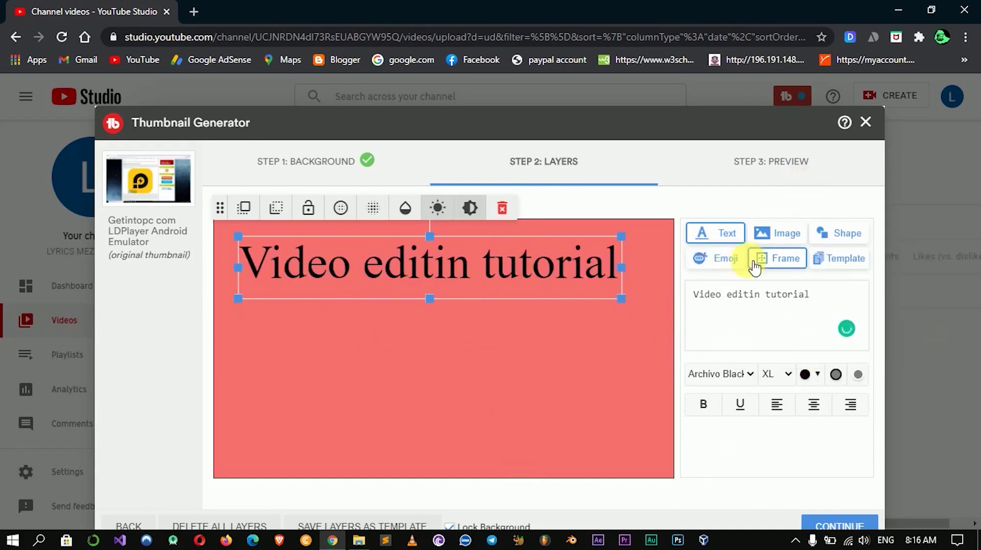
- Add a red arrow shape to the thumbnail and place it below the start of the text, pointing diagonally down
left_click(782, 237)
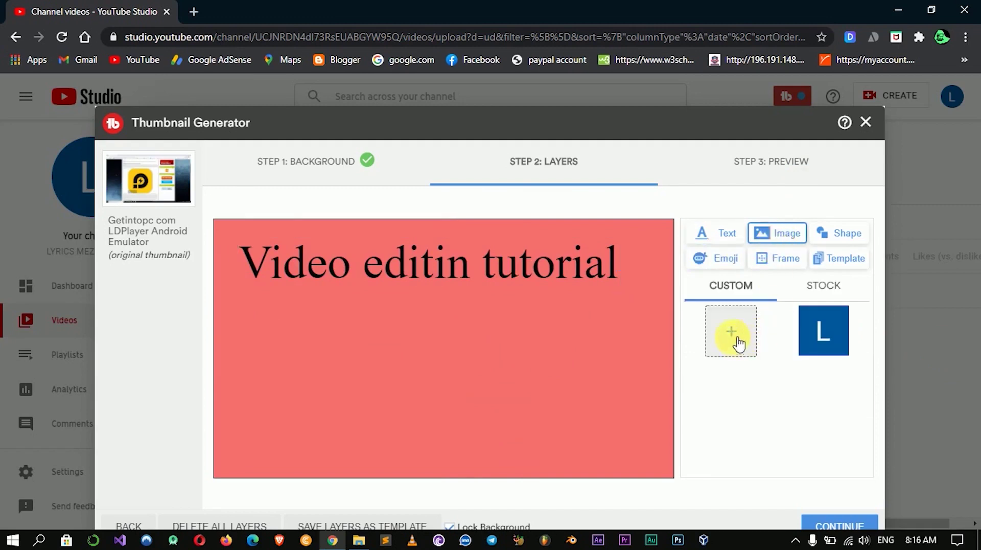
left_click(850, 233)
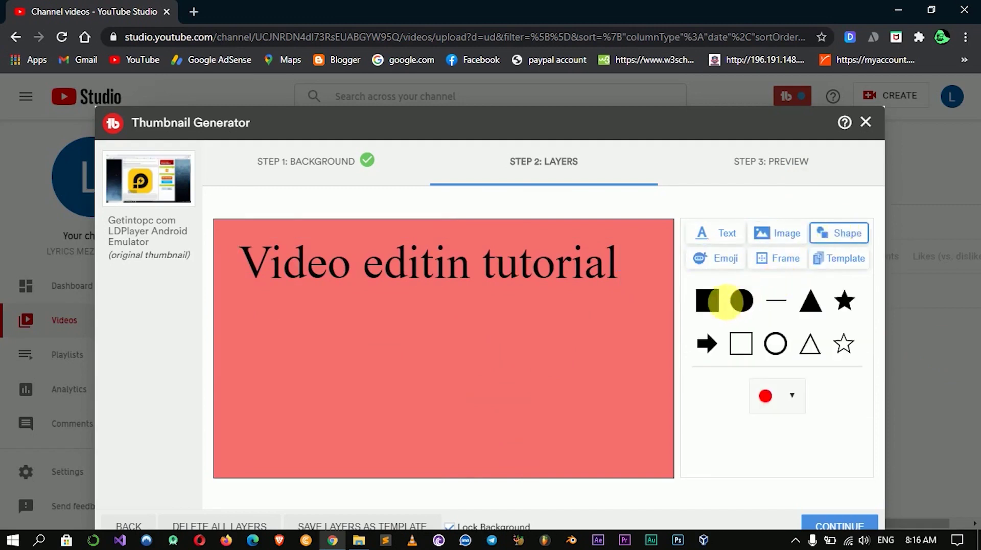
left_click(712, 347)
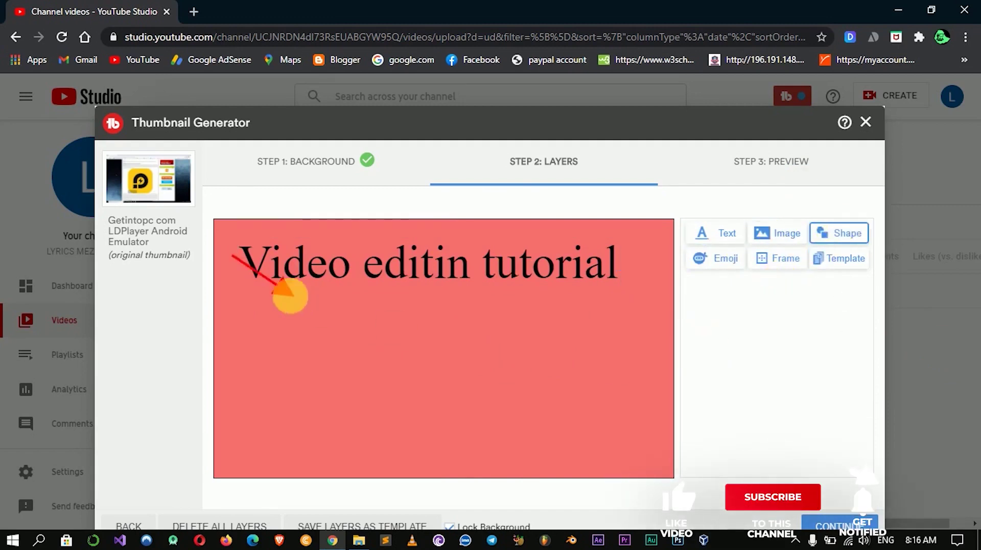
left_click_drag(262, 284, 331, 409)
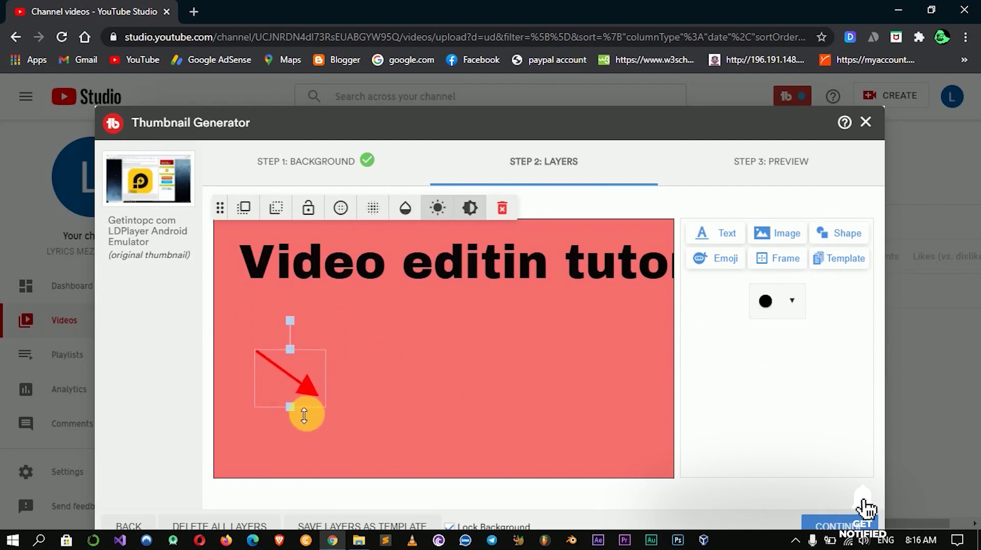
left_click_drag(302, 390, 300, 365)
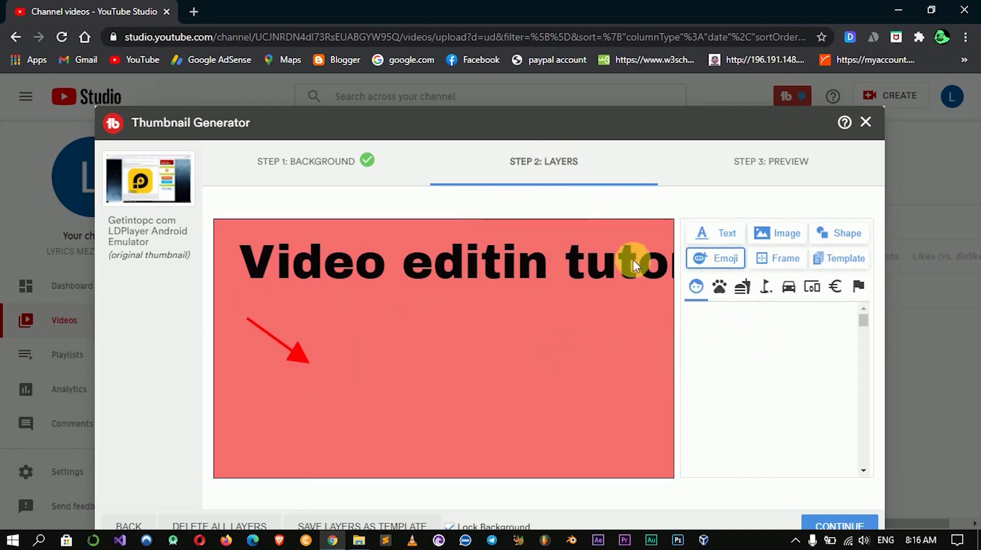
- Preview the finished thumbnail among competing YouTube results, publish it to the video and return to the upload details
left_click(841, 529)
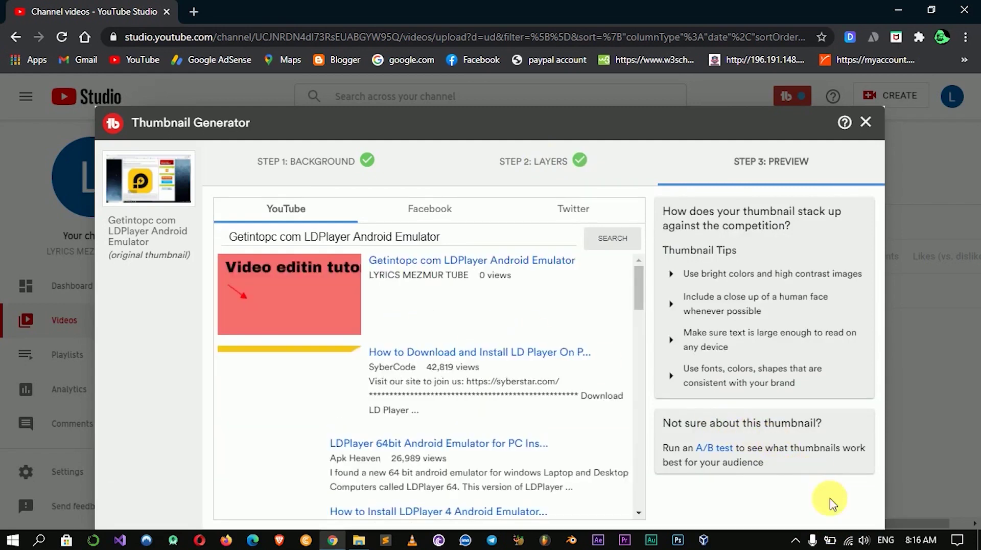
scroll(586, 394, "down", 2)
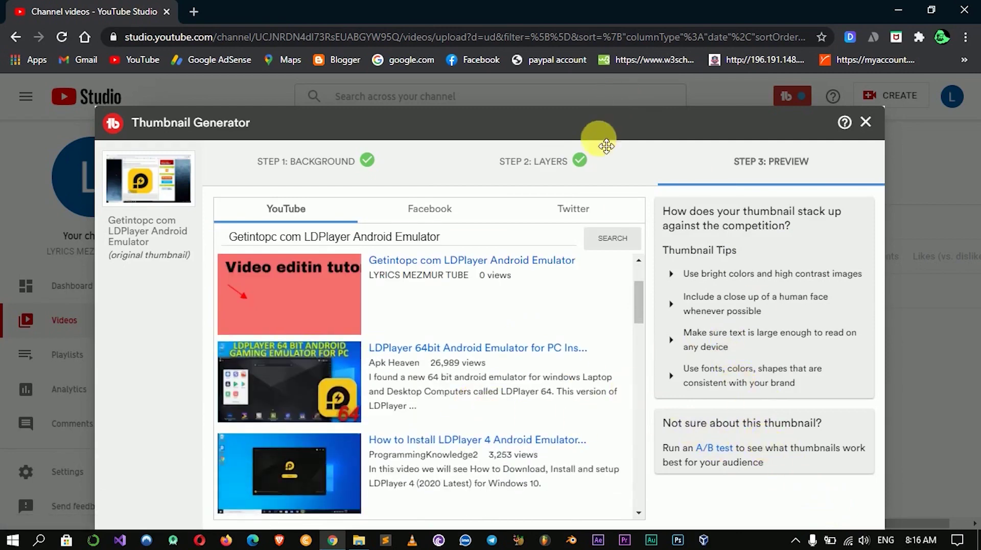
scroll(602, 136, "down", 2)
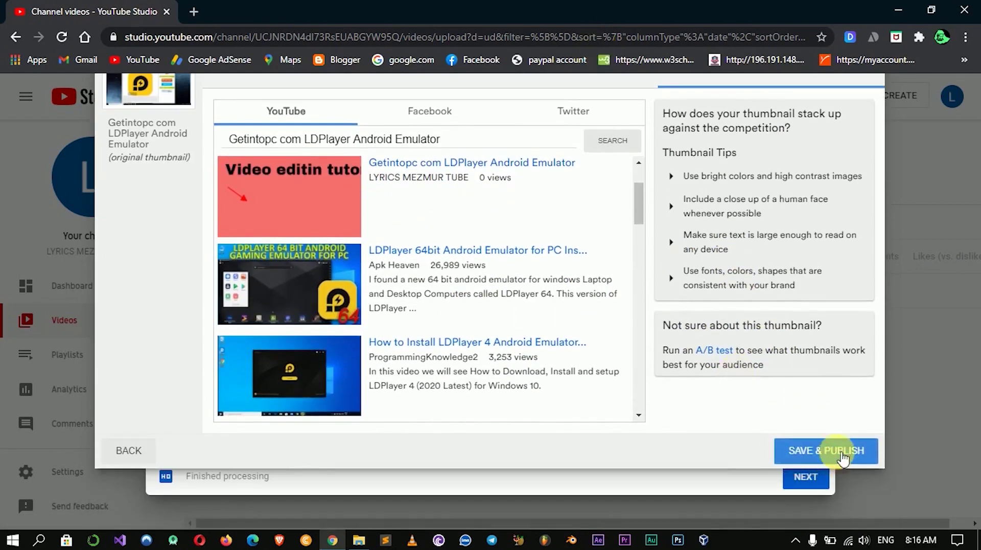
left_click(842, 455)
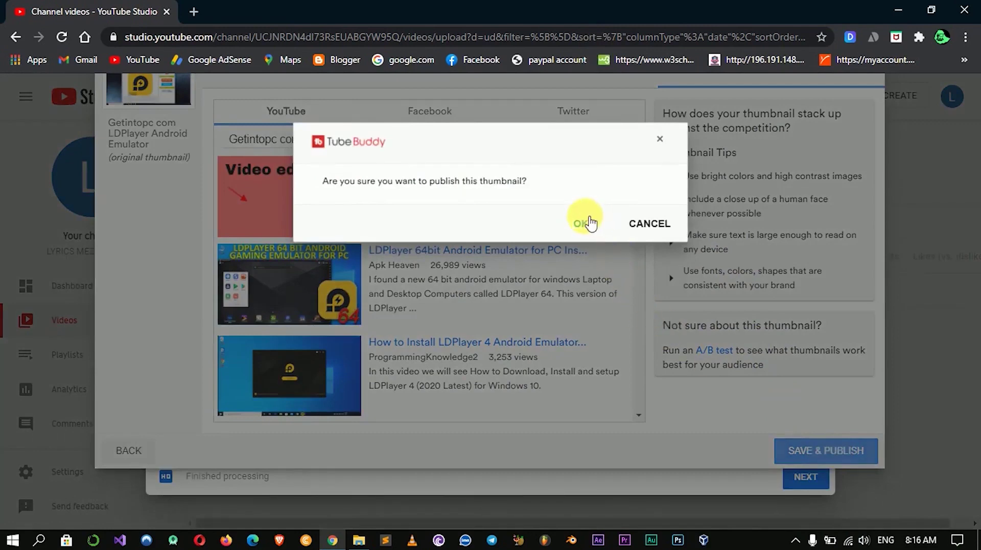
left_click(578, 225)
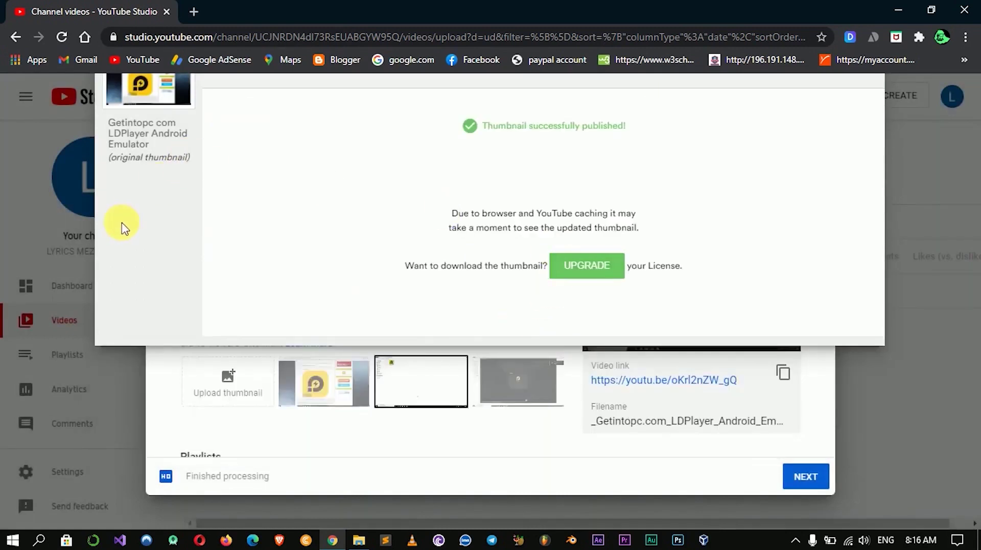
left_click_drag(368, 90, 364, 151)
left_click_drag(241, 185, 180, 431)
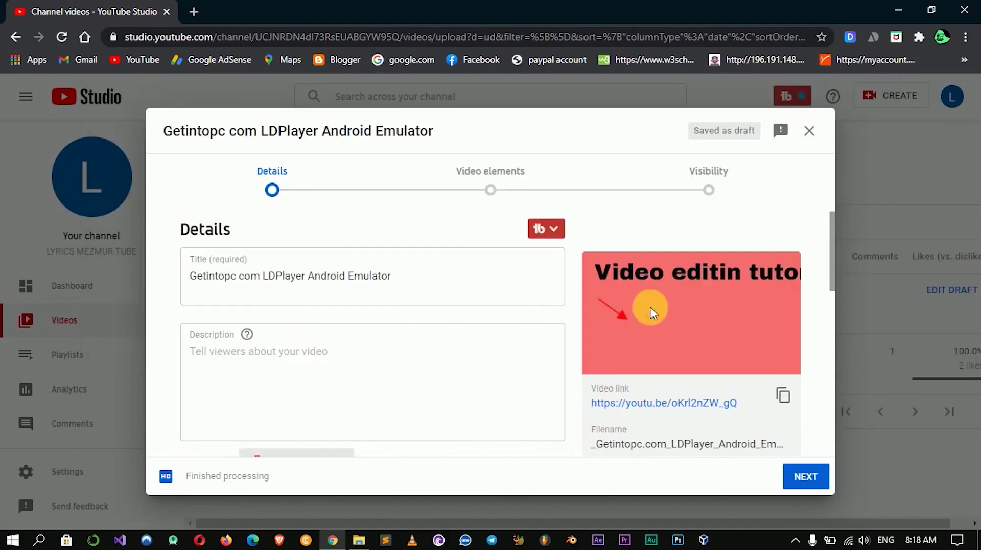
- Reveal the additional options below the audience settings again and look over the video's tags
scroll(427, 339, "down", 10)
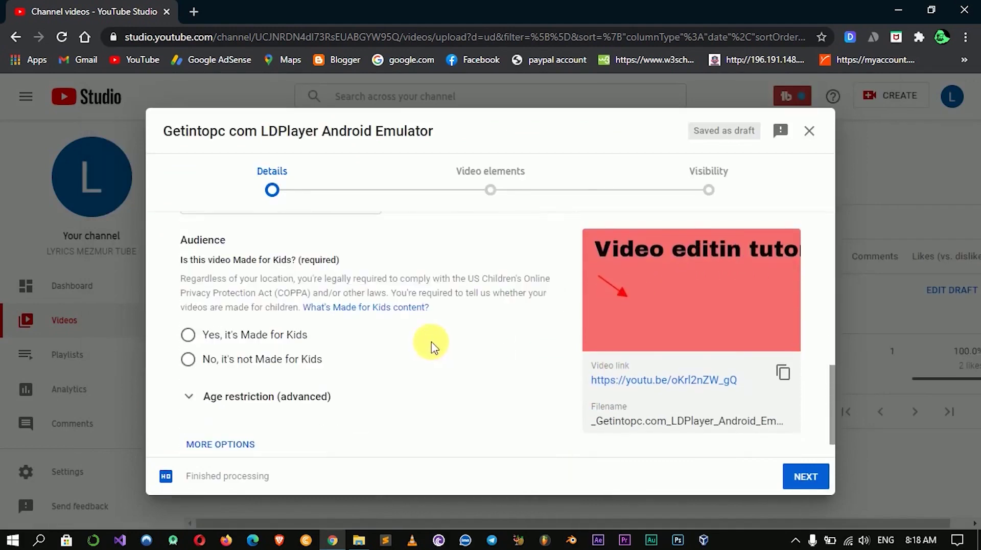
scroll(431, 344, "up", 2)
scroll(322, 337, "down", 3)
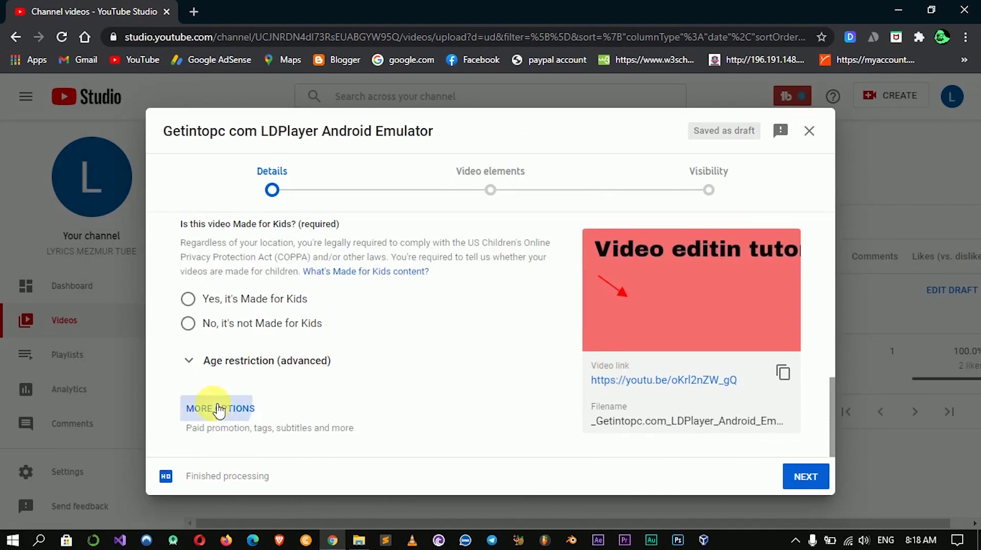
left_click(219, 408)
scroll(326, 413, "down", 3)
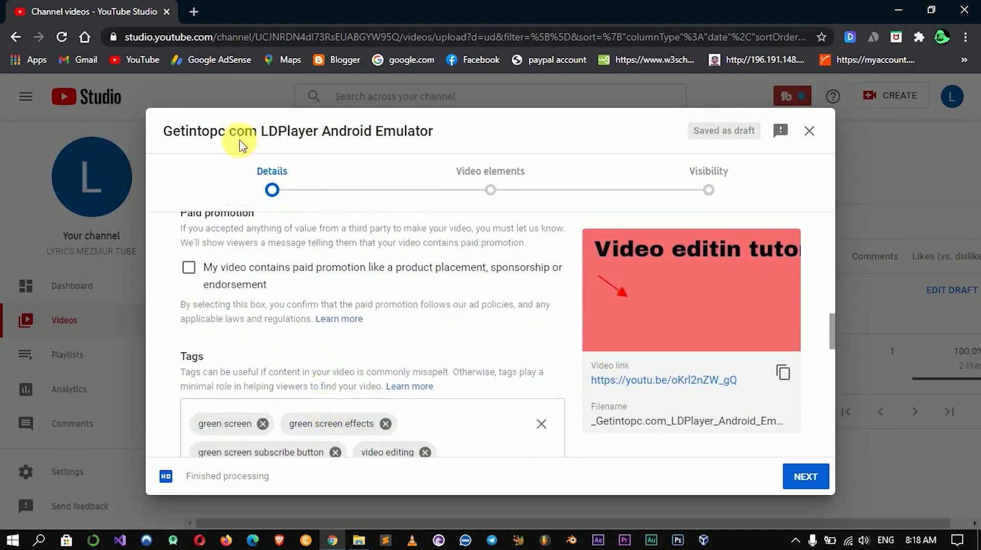
- Open YouTube in a new browser tab and search for the suggested query "seyfu new show"
left_click(193, 10)
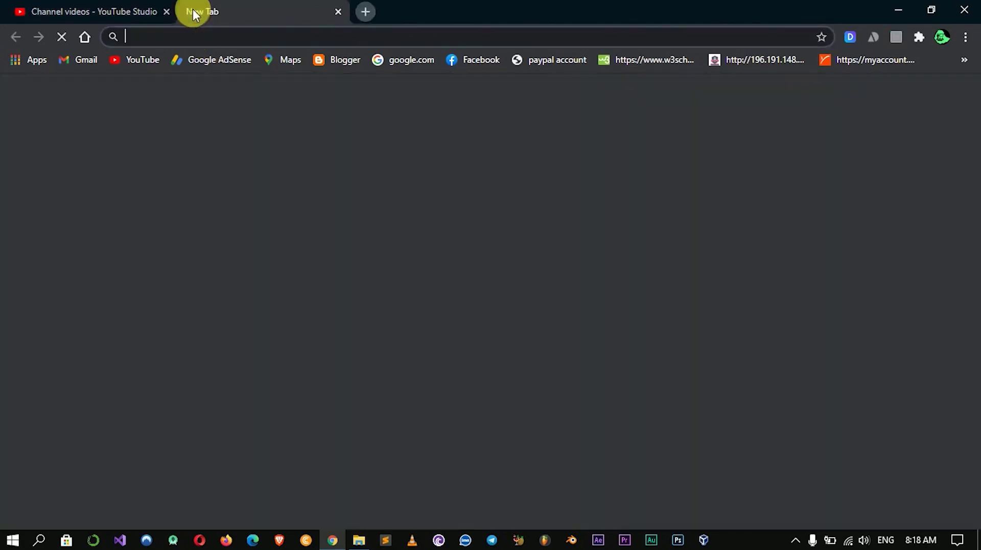
left_click(125, 66)
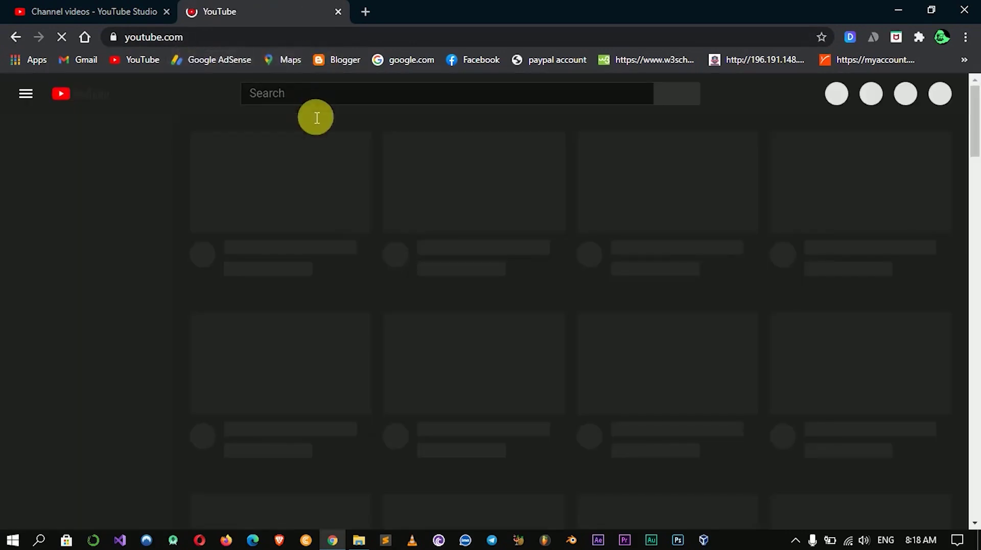
left_click(317, 101)
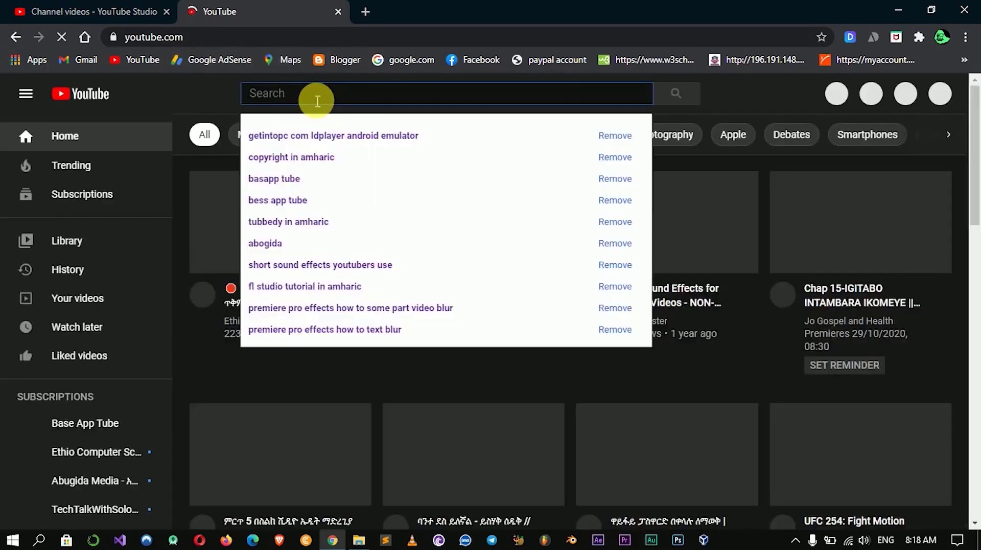
type("seyfu")
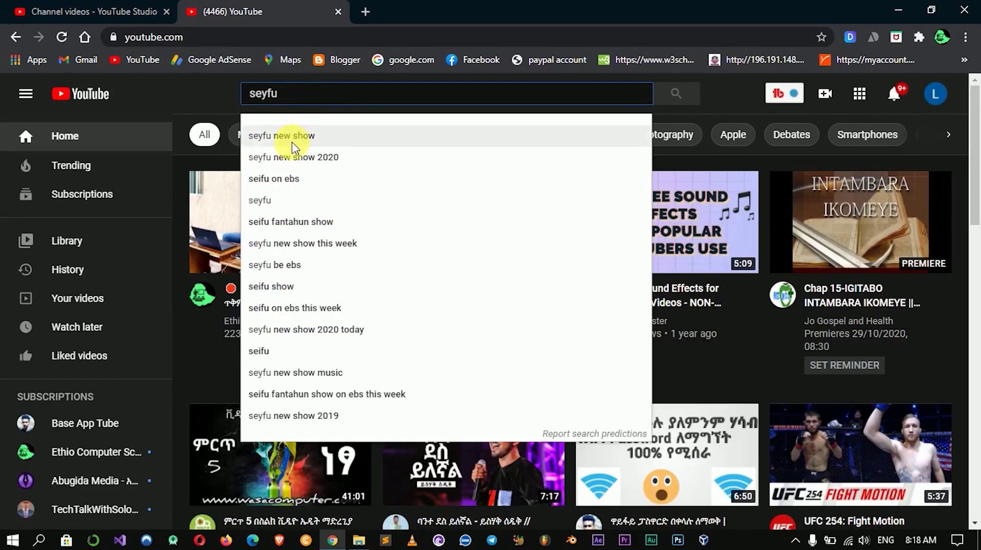
left_click(305, 136)
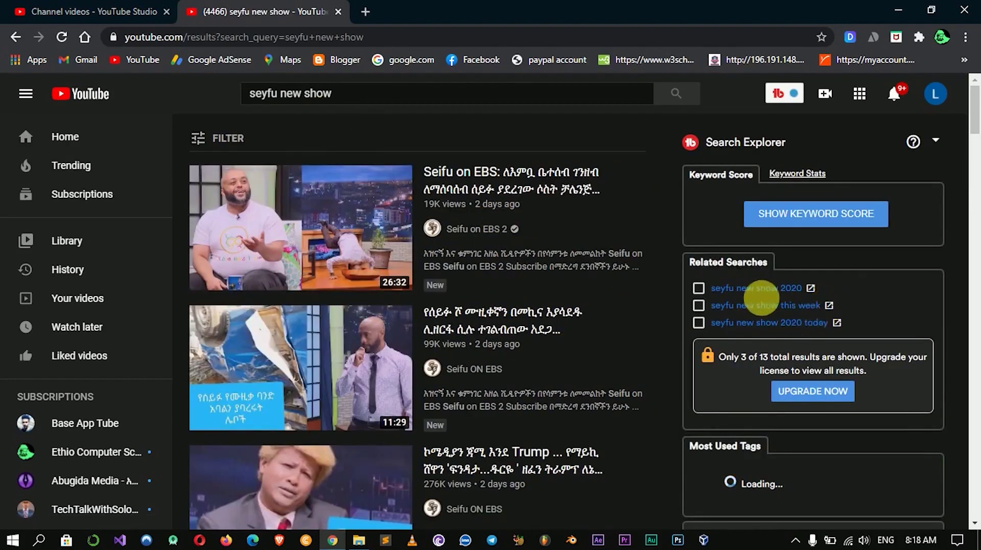
- Select the related searches seyfu new show 2020, seyfu new show this week and seyfu new show 2020 today, and copy them to the clipboard
scroll(731, 276, "down", 3)
scroll(728, 264, "up", 2)
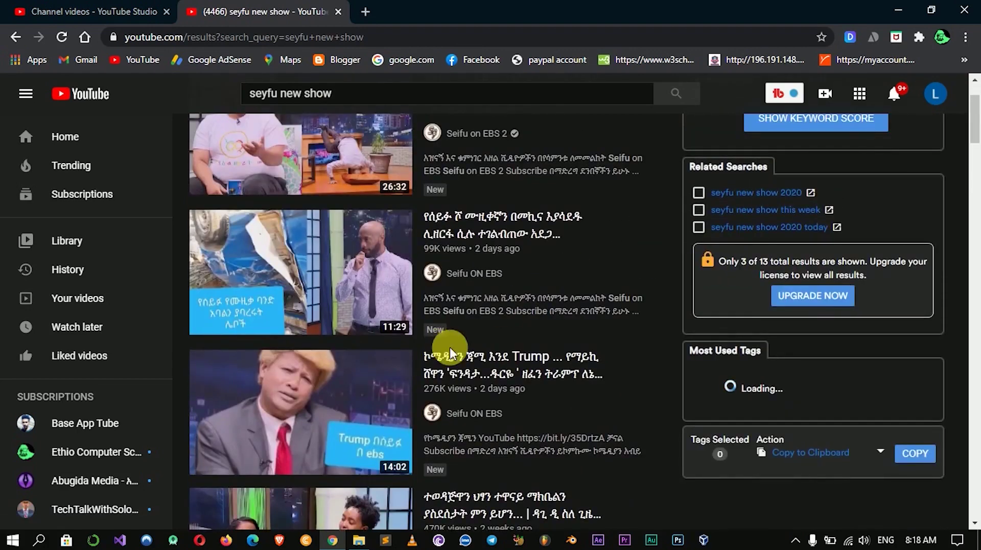
left_click(699, 227)
scroll(737, 355, "up", 2)
scroll(747, 302, "down", 2)
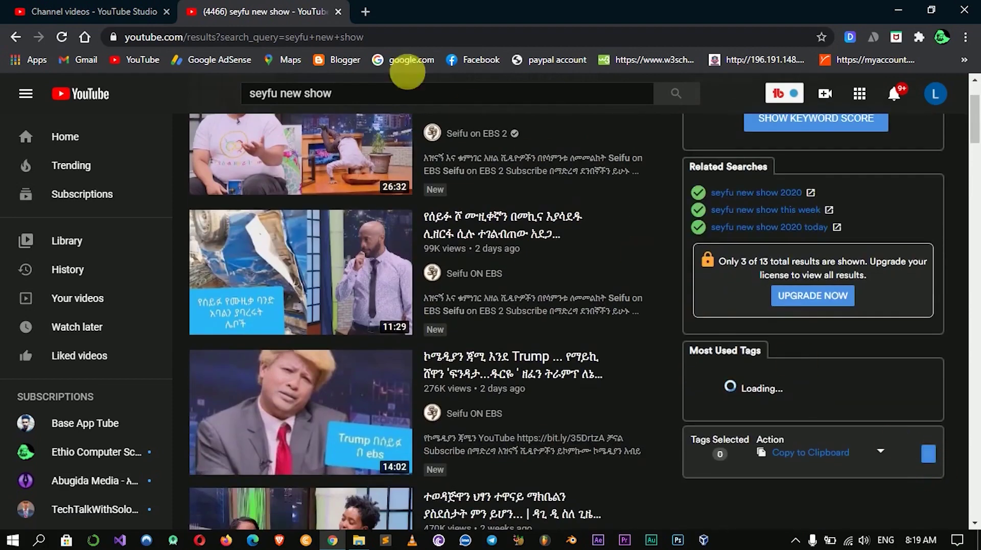
- Add the tags seyfu new show 2020, seyfu new show this week and seyfu new show 2020 today to the draft upload in YouTube Studio
left_click(92, 12)
scroll(327, 324, "down", 5)
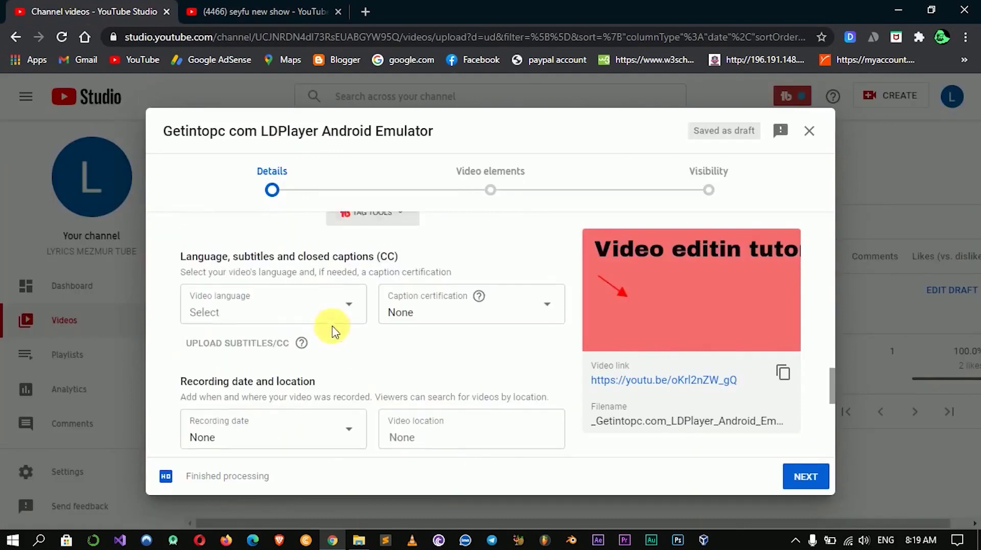
scroll(332, 330, "up", 4)
left_click(309, 360)
type("seyfu new show 2020, seyfu new show this week, seyfu new show 2020 today")
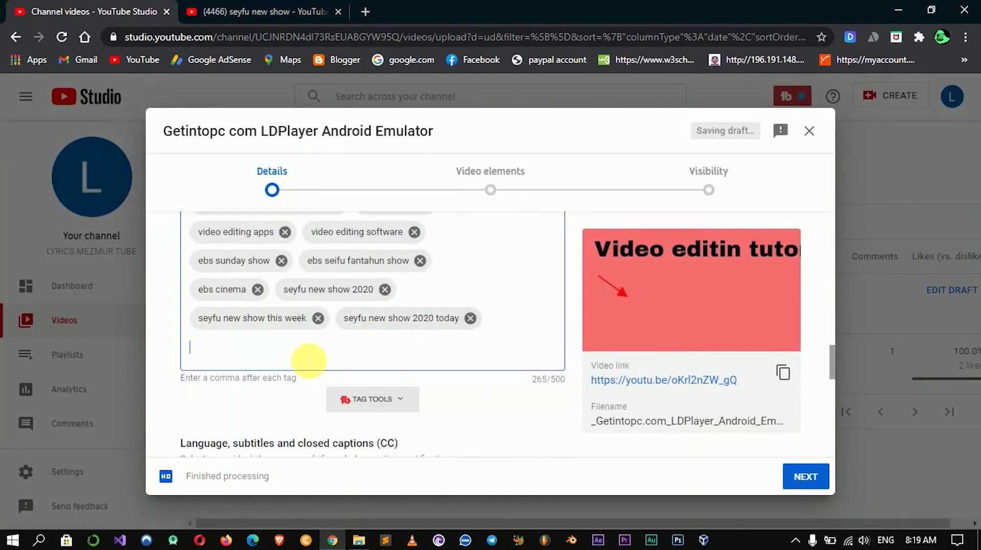
- Return to the YouTube search results and open the first video, from the channel Seifu on EBS 2
left_click(293, 15)
scroll(358, 240, "up", 3)
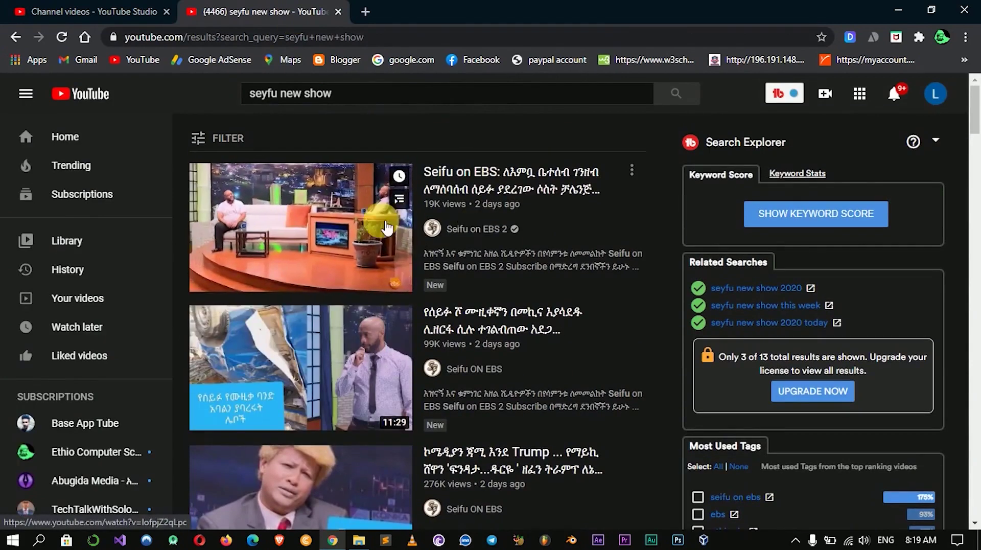
left_click(324, 213)
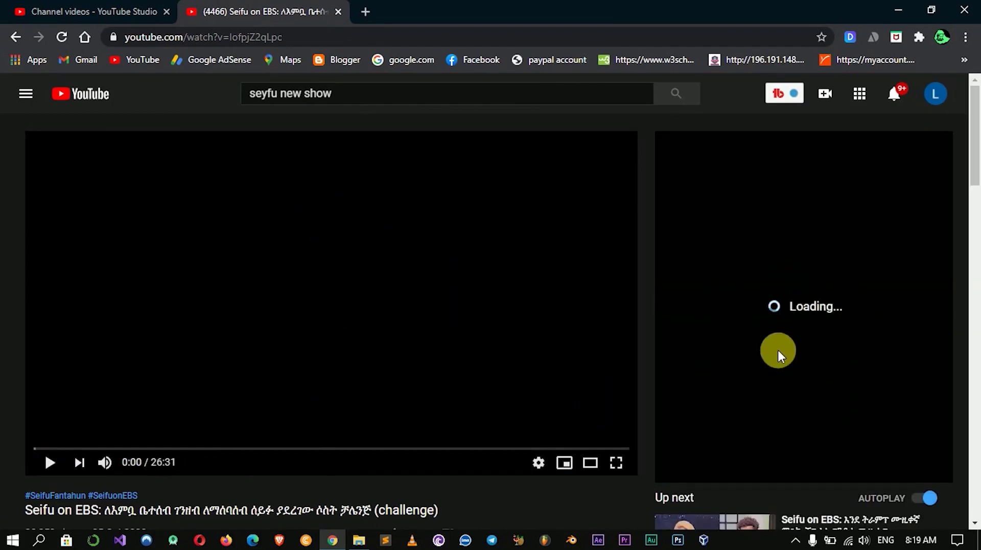
- Examine the summary, SEO, social and channel figures that Videolytics gives for the open video
scroll(778, 351, "down", 2)
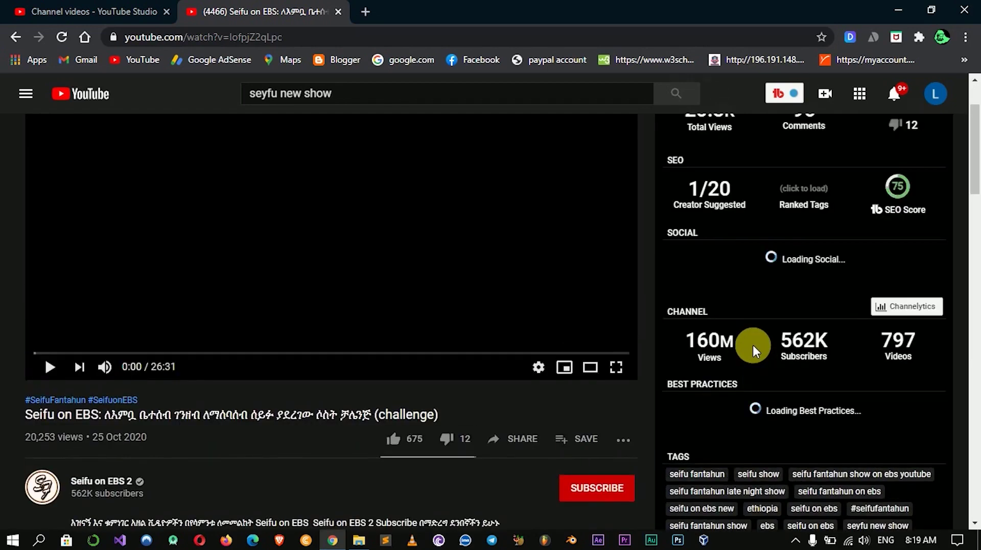
scroll(753, 344, "up", 2)
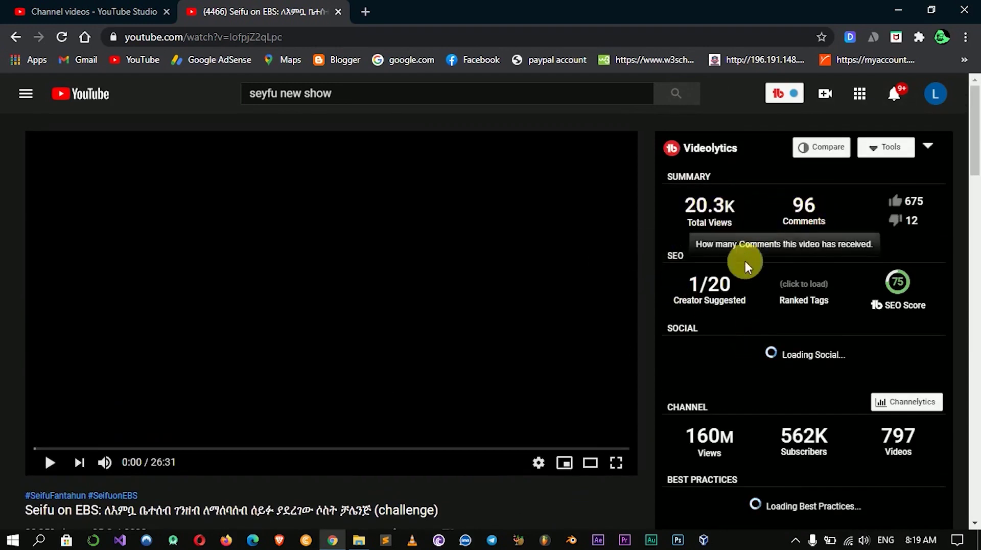
mouse_move(807, 290)
scroll(747, 395, "down", 2)
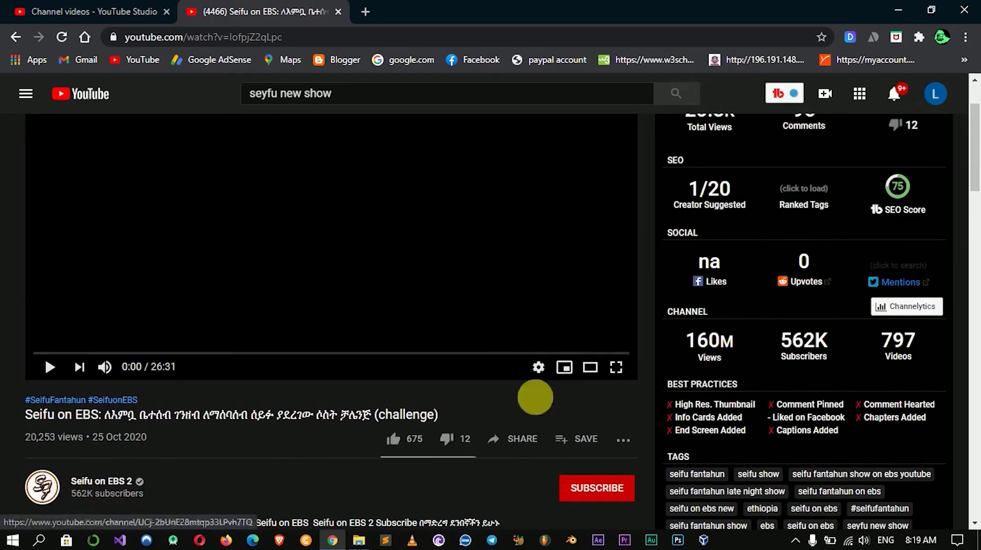
mouse_move(739, 348)
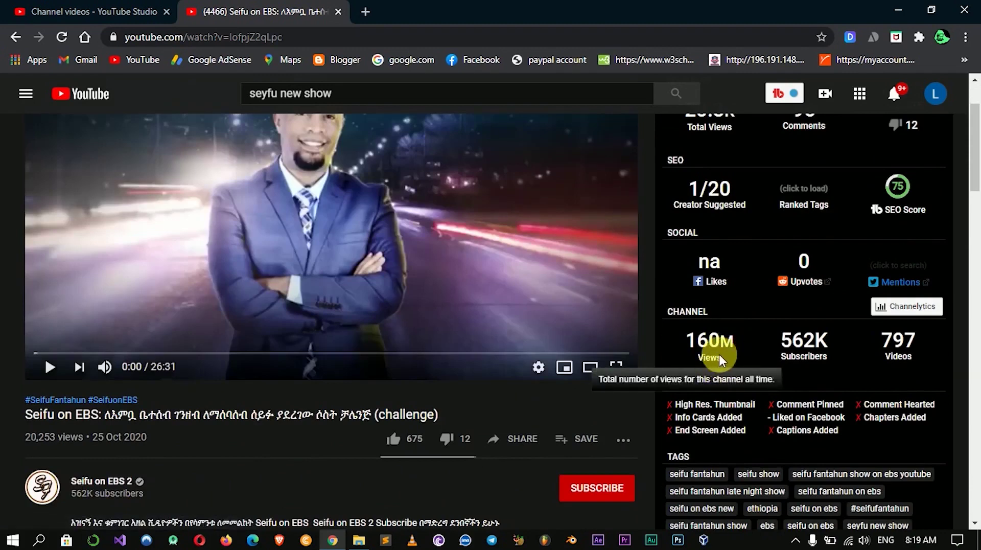
scroll(719, 369, "down", 2)
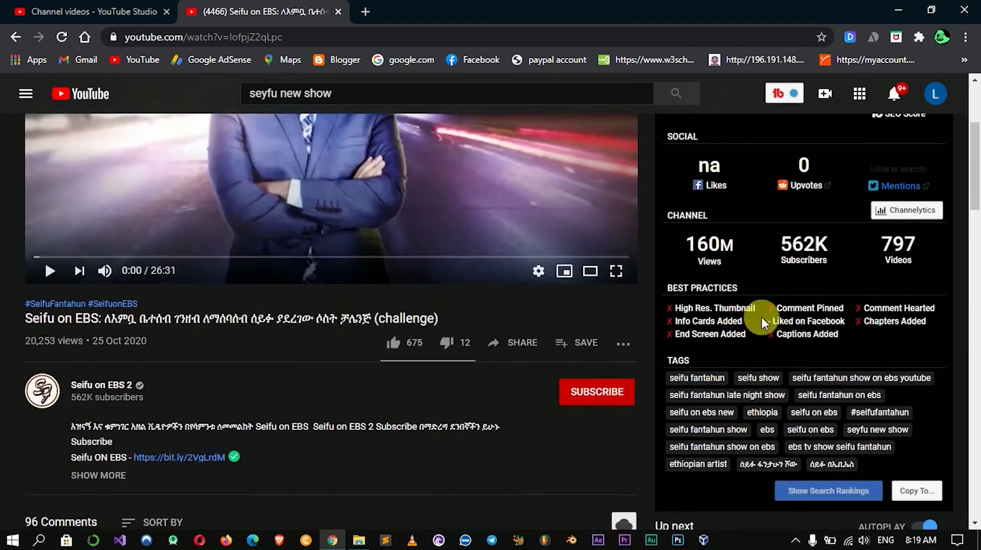
- Review the best practices checklist and the list of tags that Videolytics shows for the video
left_click_drag(875, 347, 682, 310)
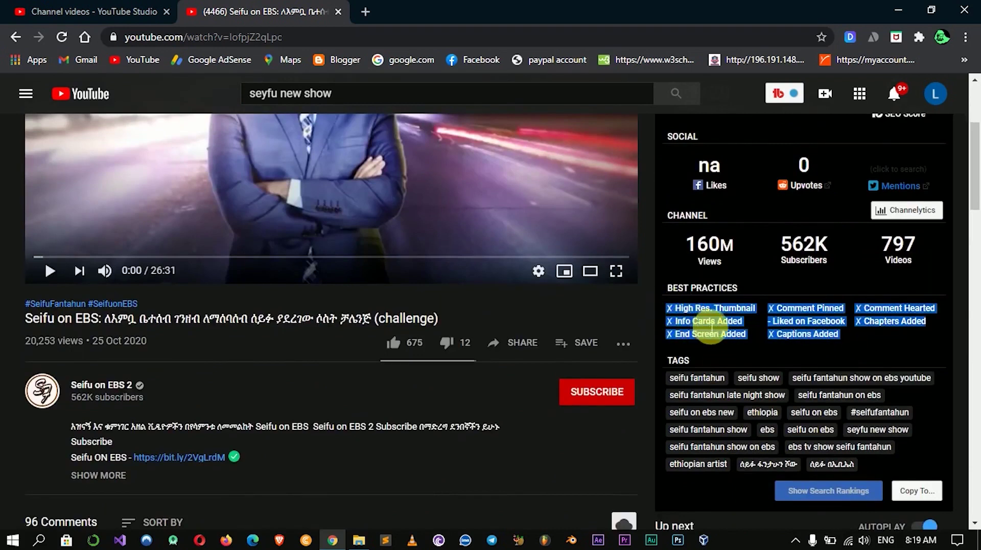
left_click(885, 350)
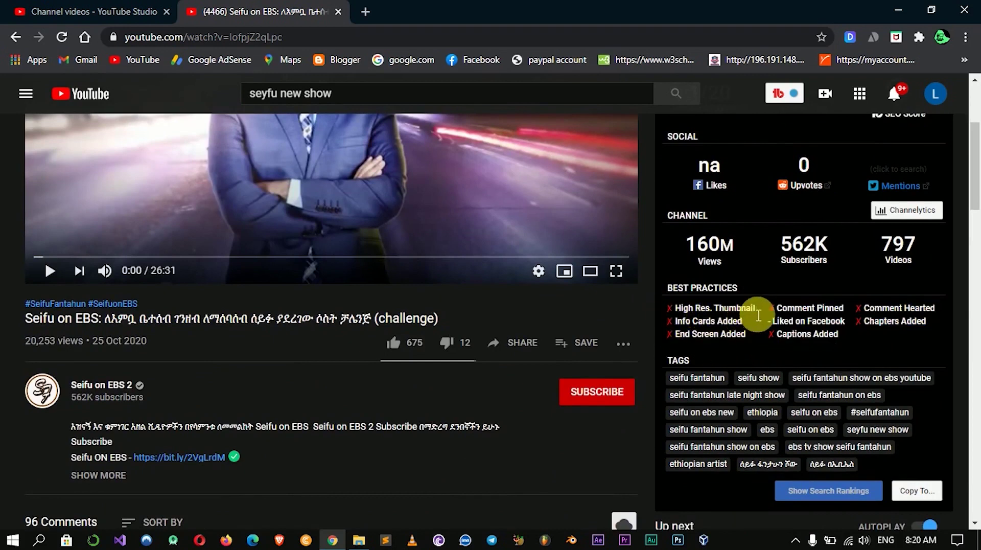
left_click_drag(761, 313, 690, 320)
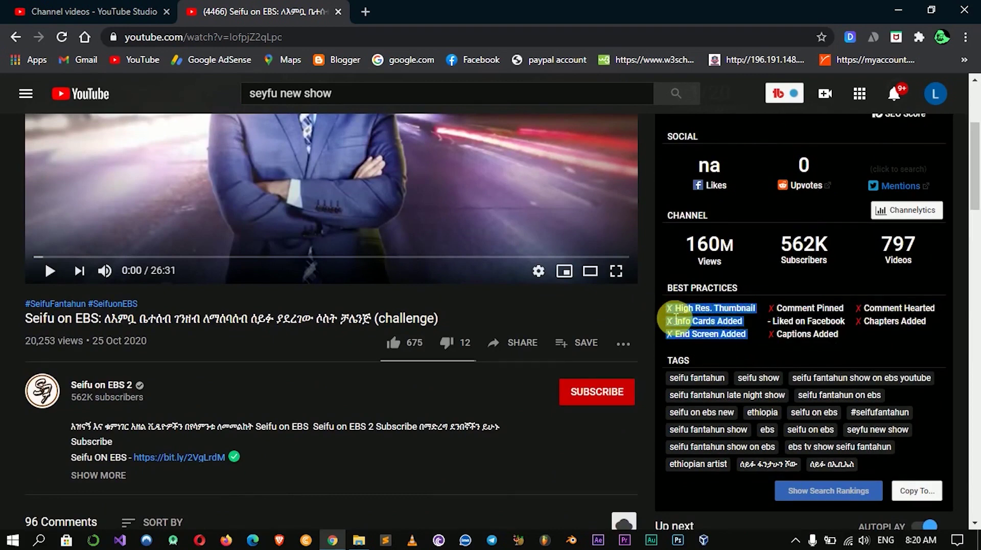
left_click(620, 307)
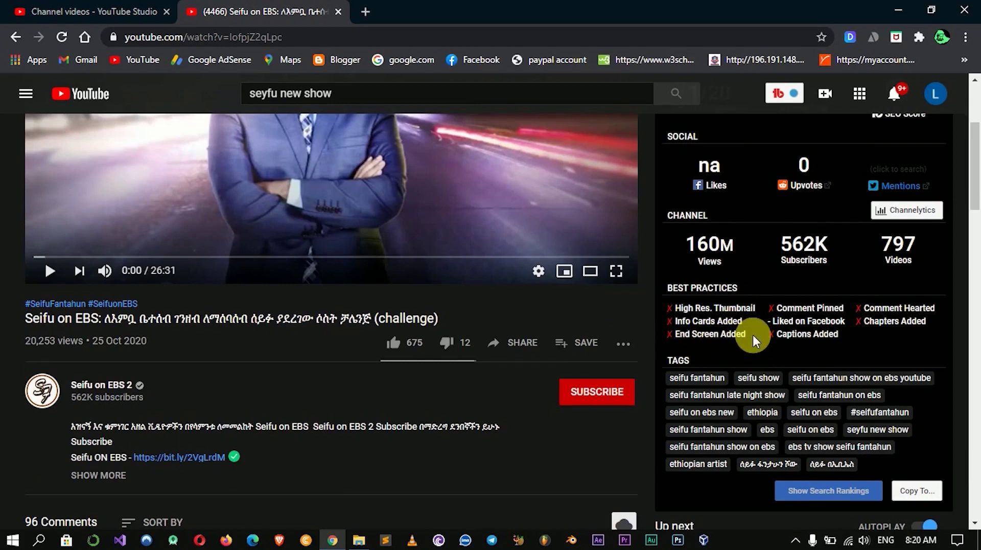
left_click_drag(880, 339, 704, 323)
left_click(886, 351)
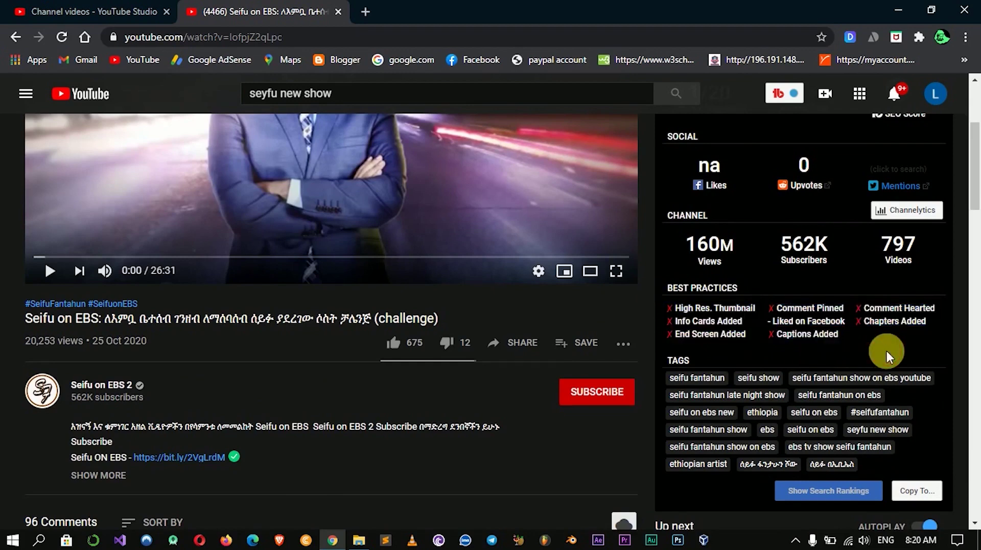
scroll(774, 401, "down", 2)
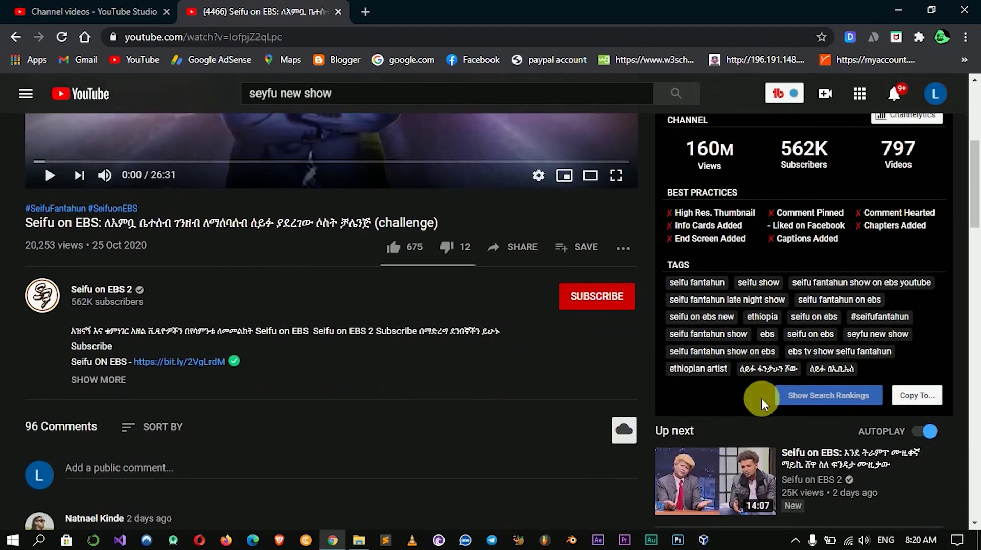
left_click_drag(869, 377, 672, 276)
left_click(938, 371)
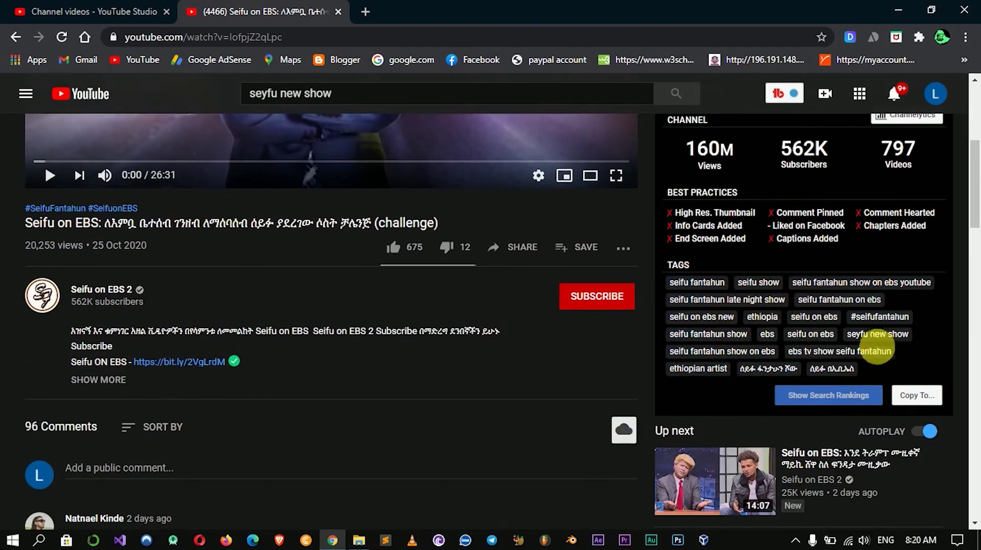
- Copy all of the video's tags to the clipboard and paste them into the tags of the draft upload in YouTube Studio
left_click(927, 399)
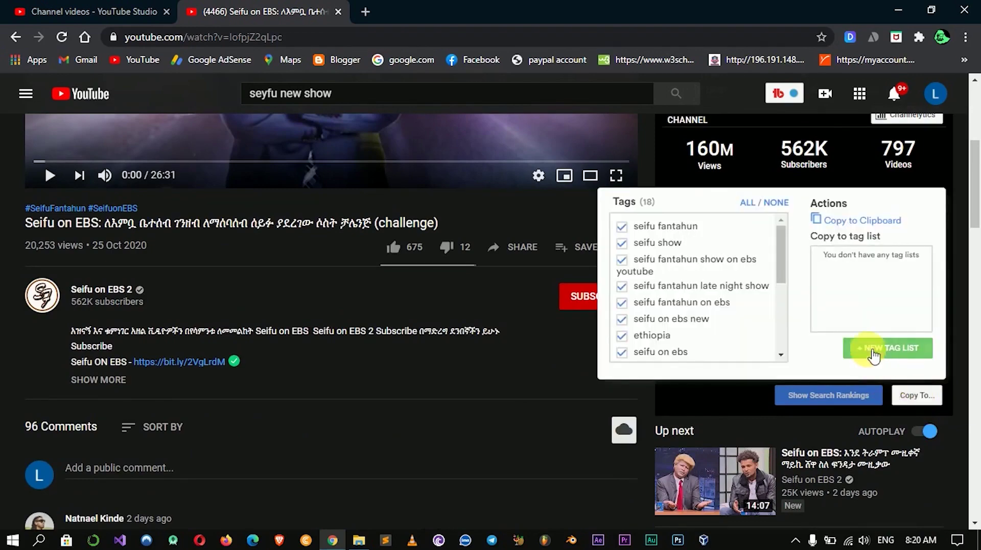
scroll(660, 286, "down", 8)
scroll(685, 294, "up", 3)
scroll(685, 290, "up", 4)
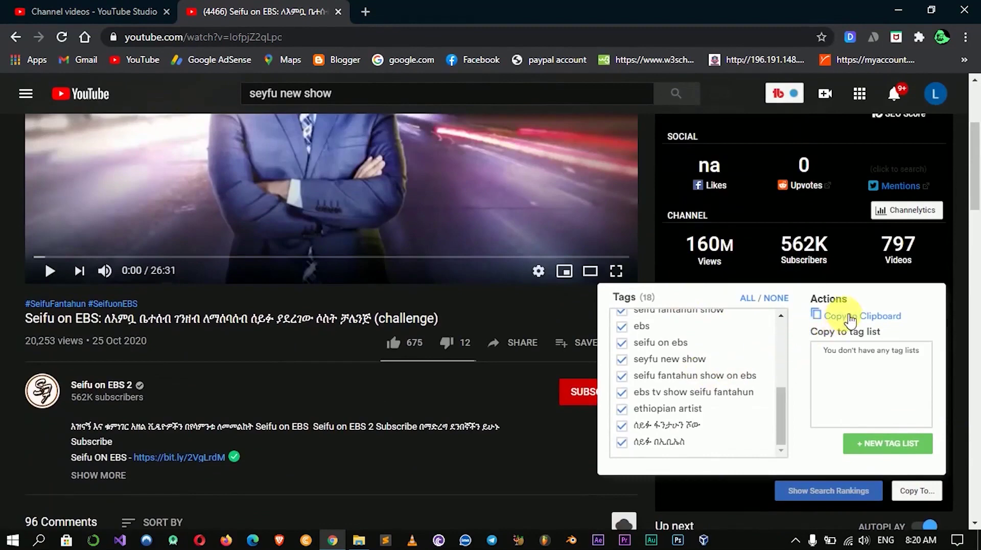
left_click(850, 321)
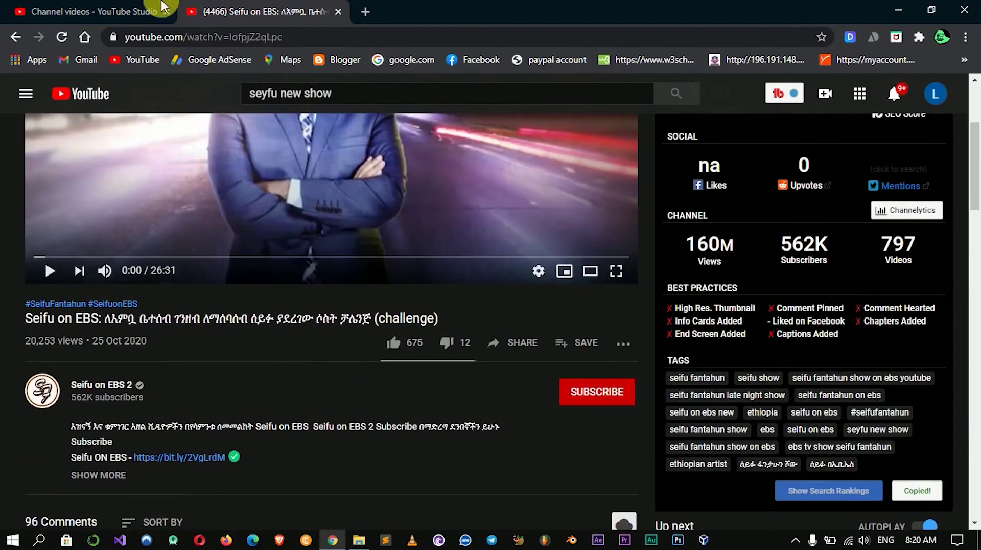
left_click(43, 6)
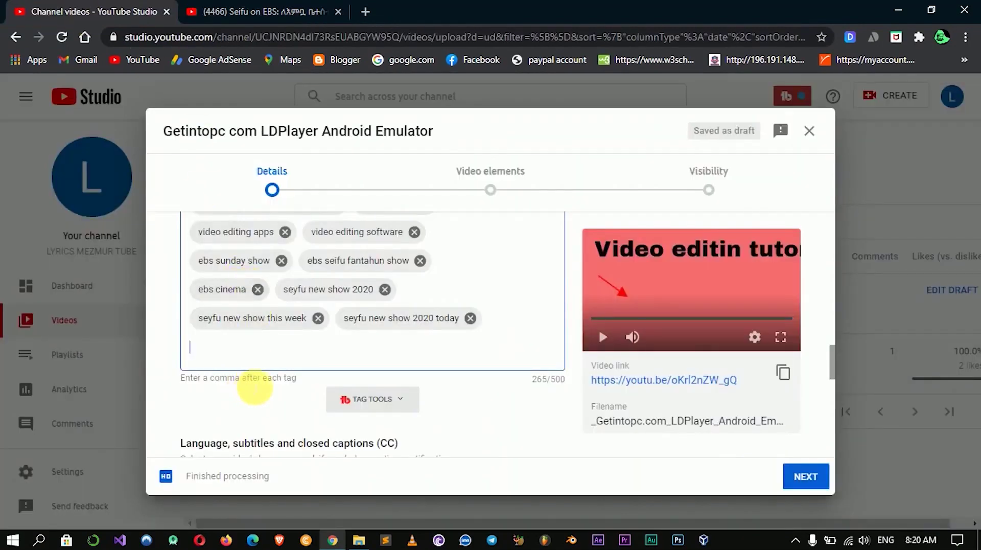
key("ctrl+v")
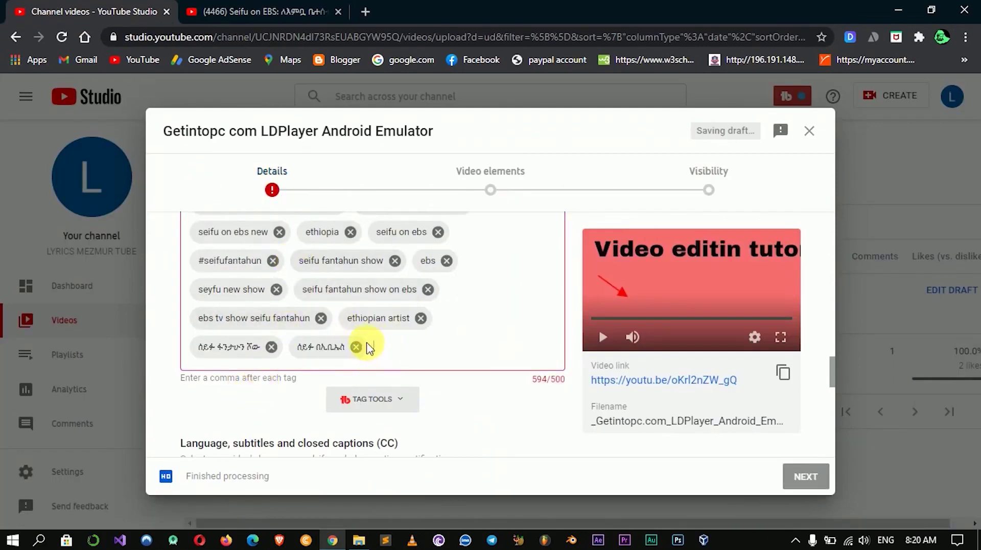
- Remove the two Amharic tags plus ebs tv show seifu fantahun, seifu fantahun show on ebs and seifu fantahun show from the upload's tags
left_click(356, 346)
left_click(321, 317)
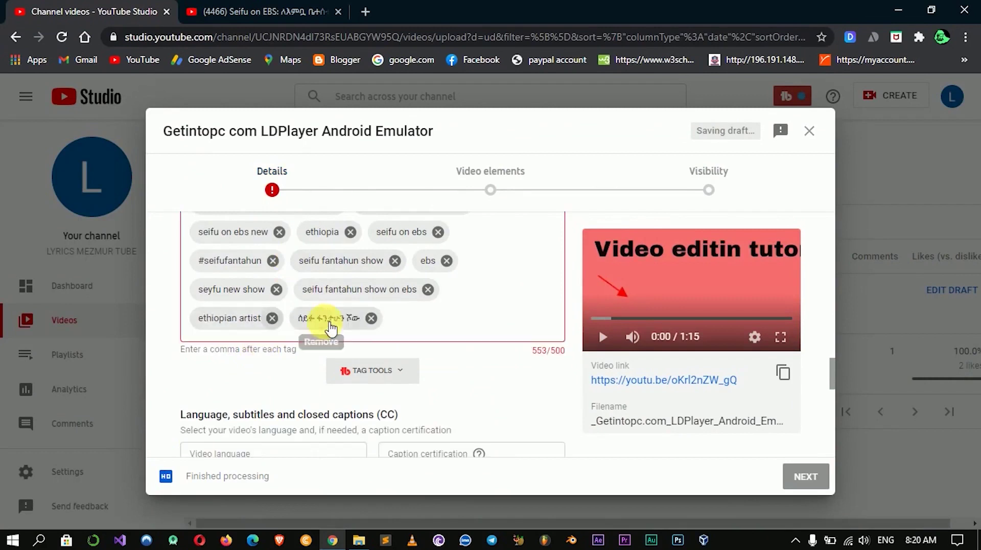
left_click(371, 318)
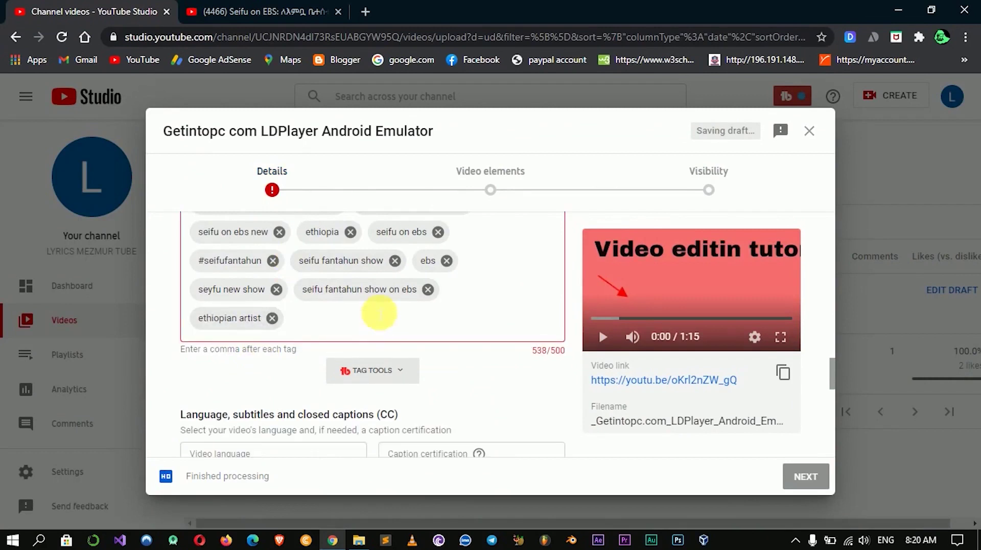
left_click(428, 289)
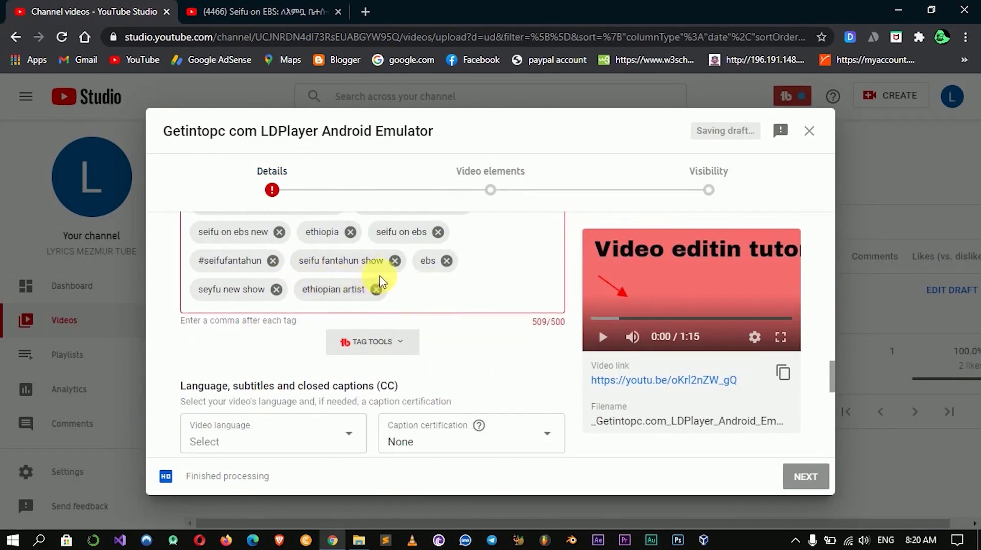
left_click(395, 260)
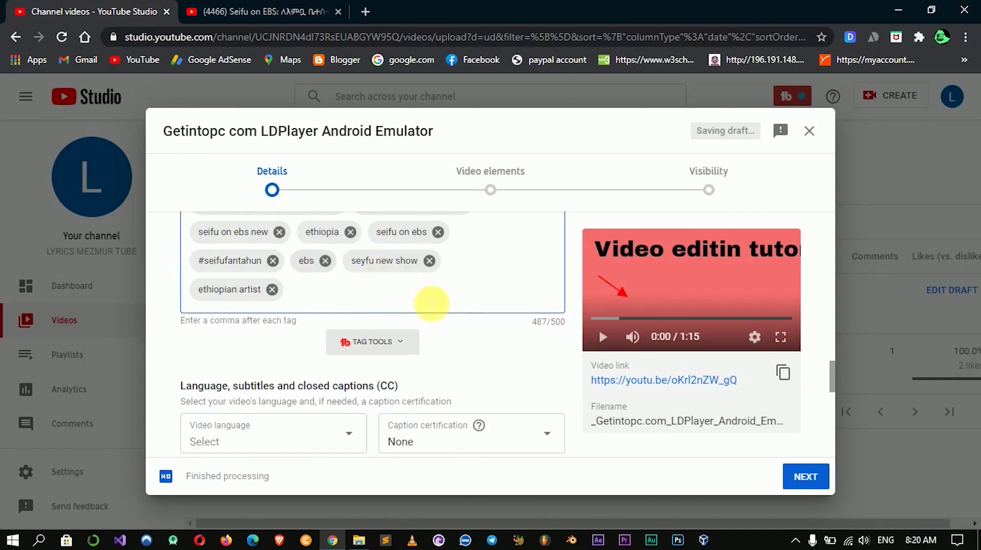
- Go back to the opened YouTube video and look over its tags, suggested videos and Videolytics summary
scroll(427, 307, "up", 10)
left_click(266, 7)
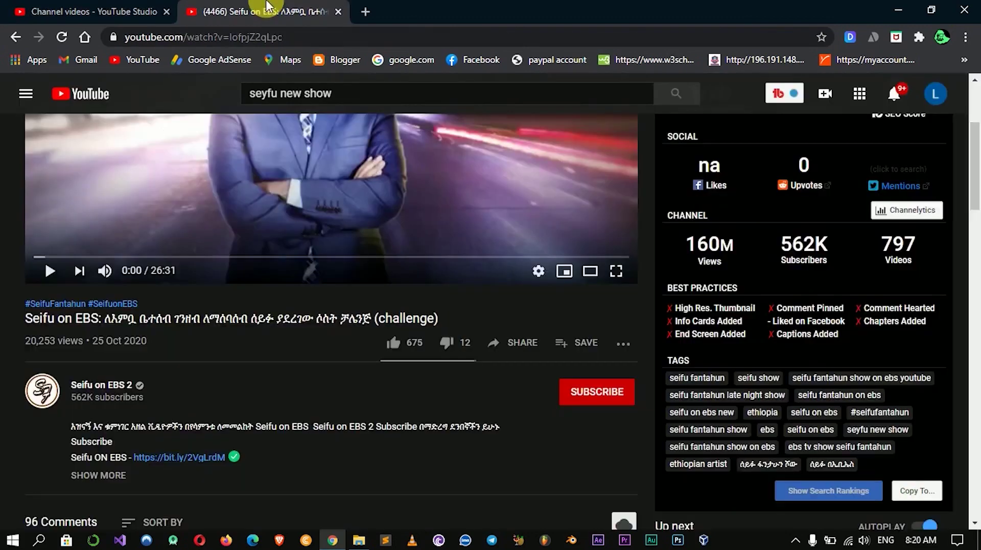
scroll(786, 409, "down", 5)
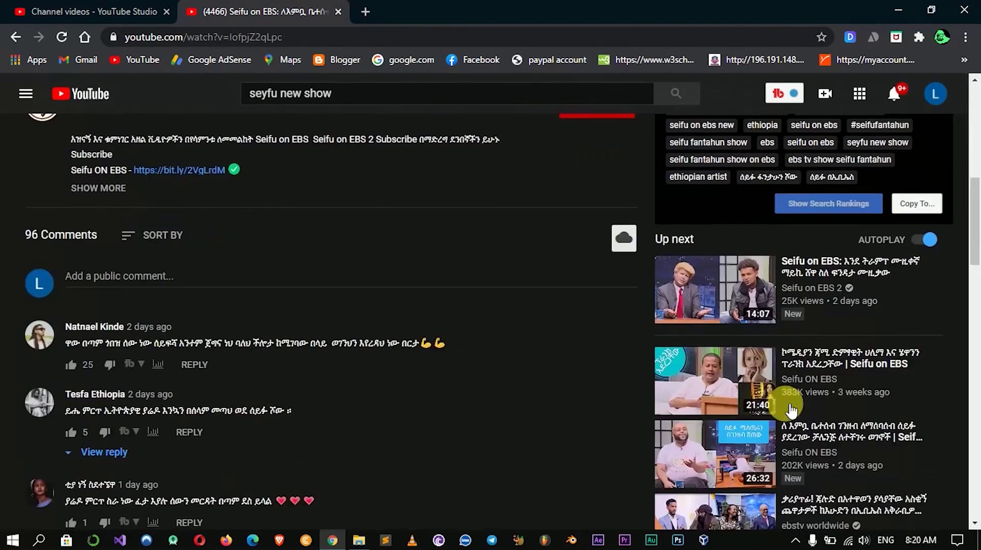
scroll(782, 396, "up", 5)
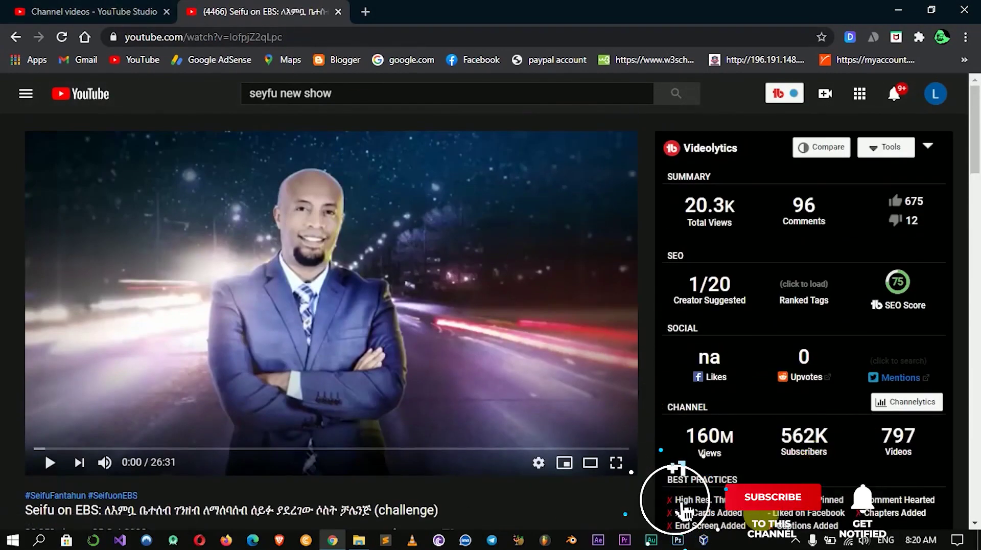
- Search YouTube for "ethio computer schoool" and open the Ethio Computer School video "Using our computer by voice"
scroll(712, 434, "down", 2)
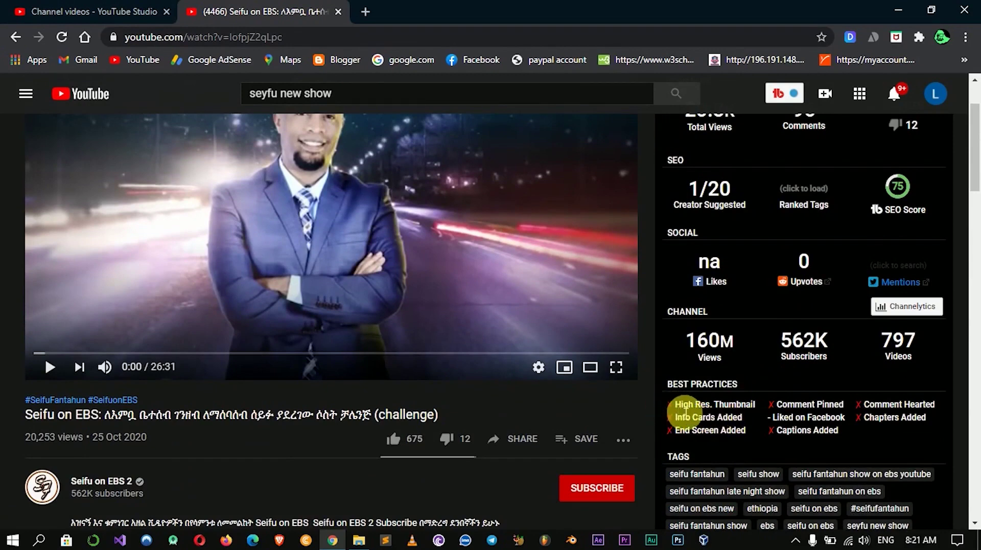
scroll(685, 411, "up", 2)
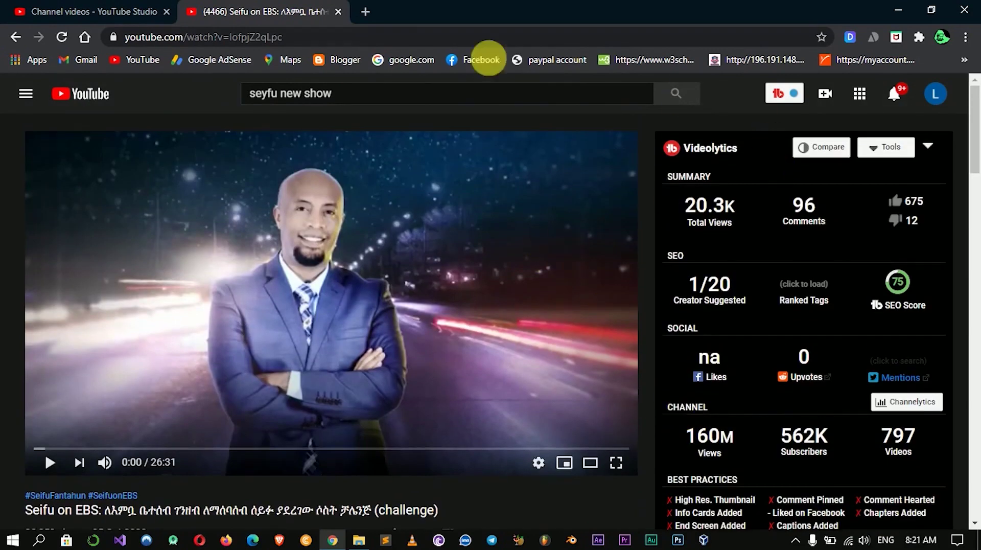
left_click(401, 93)
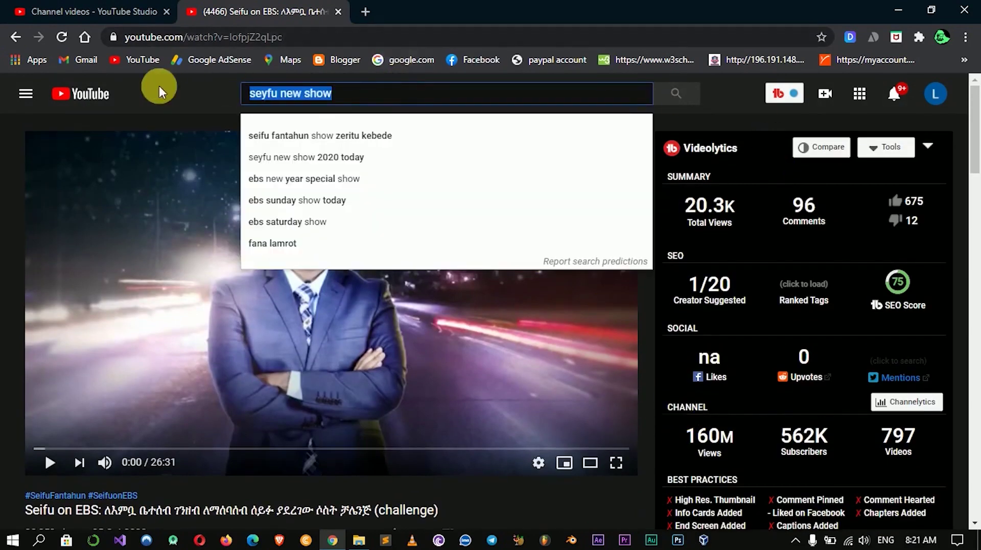
type("ethio")
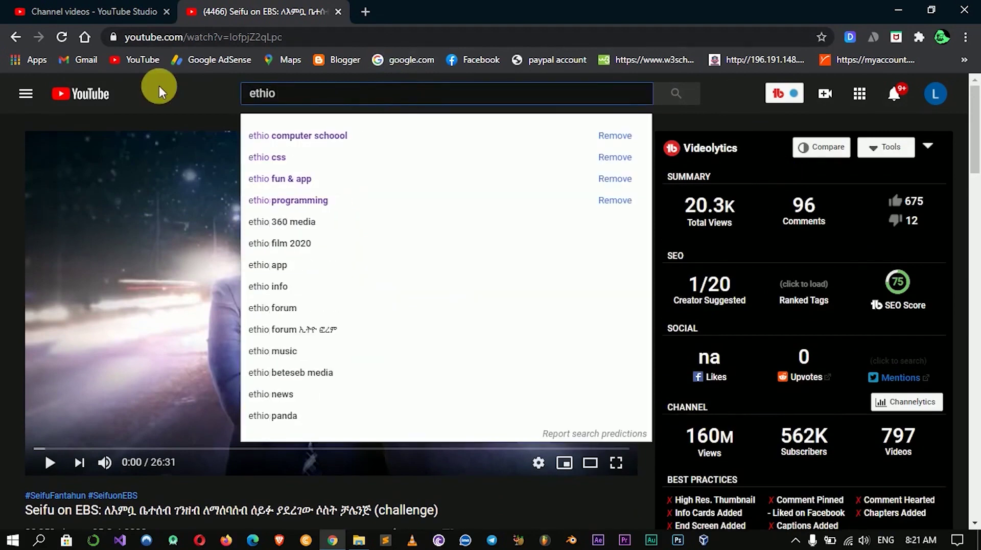
left_click(315, 135)
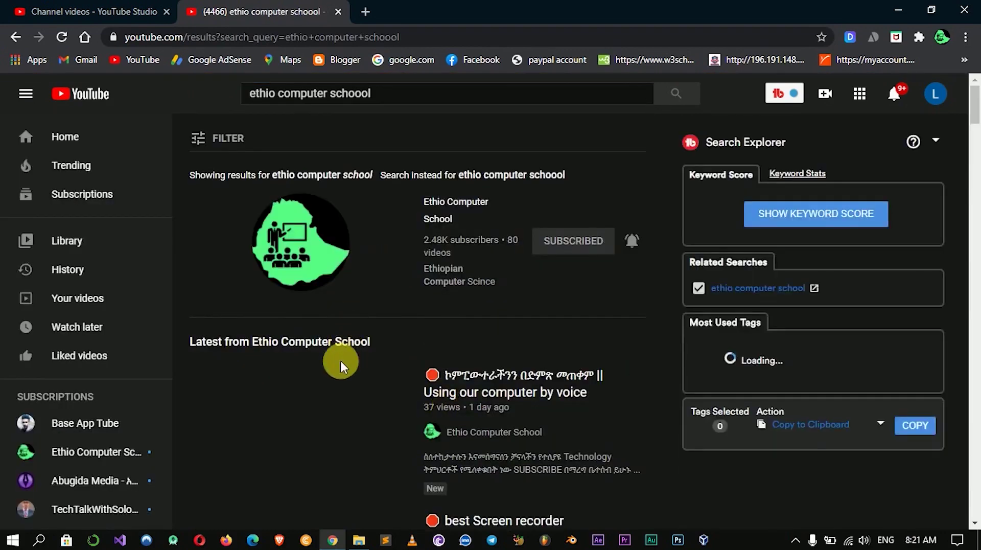
left_click(306, 404)
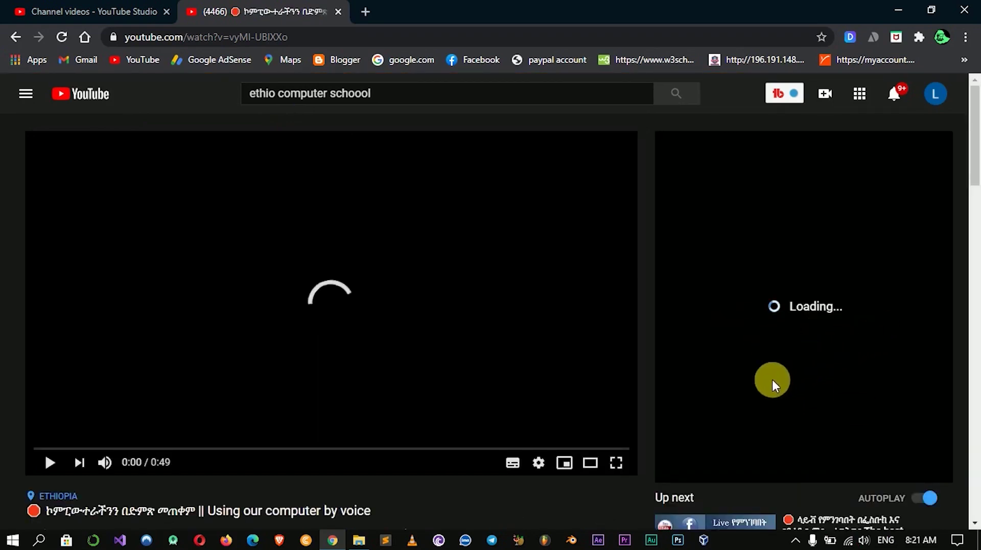
- Examine the Videolytics statistics and the full list of tags of the Ethio Computer School video
scroll(707, 351, "down", 1)
scroll(724, 364, "down", 2)
scroll(723, 363, "up", 3)
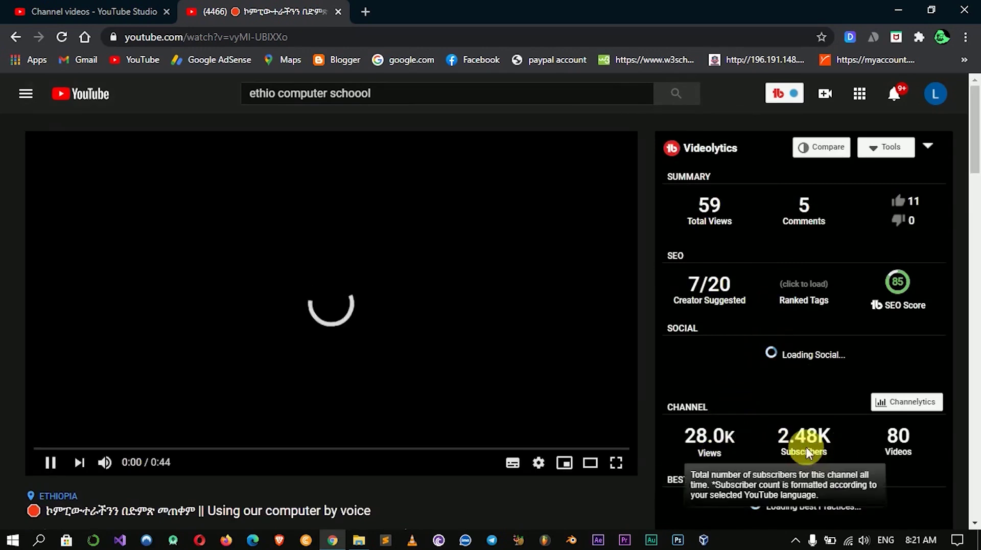
scroll(784, 426, "down", 2)
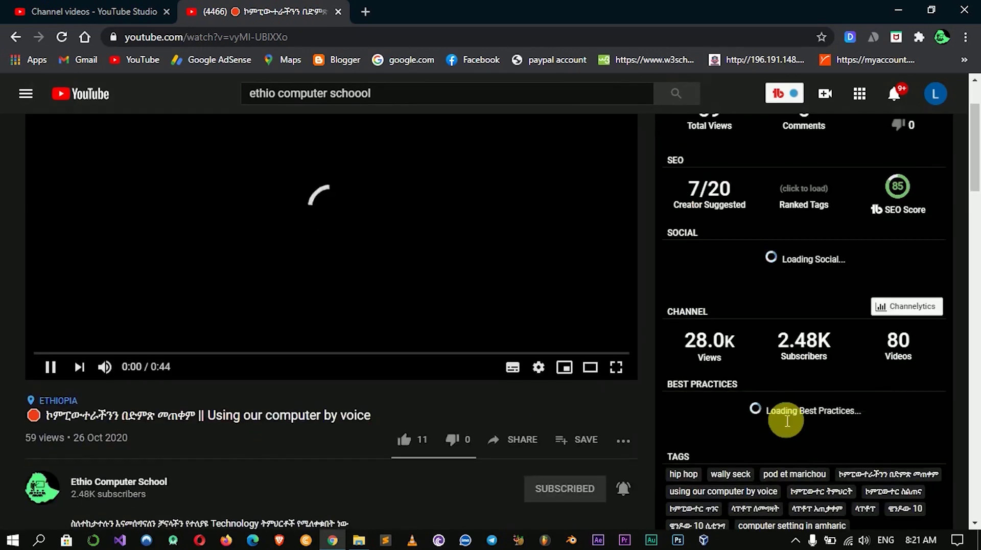
scroll(786, 419, "down", 2)
scroll(757, 375, "down", 2)
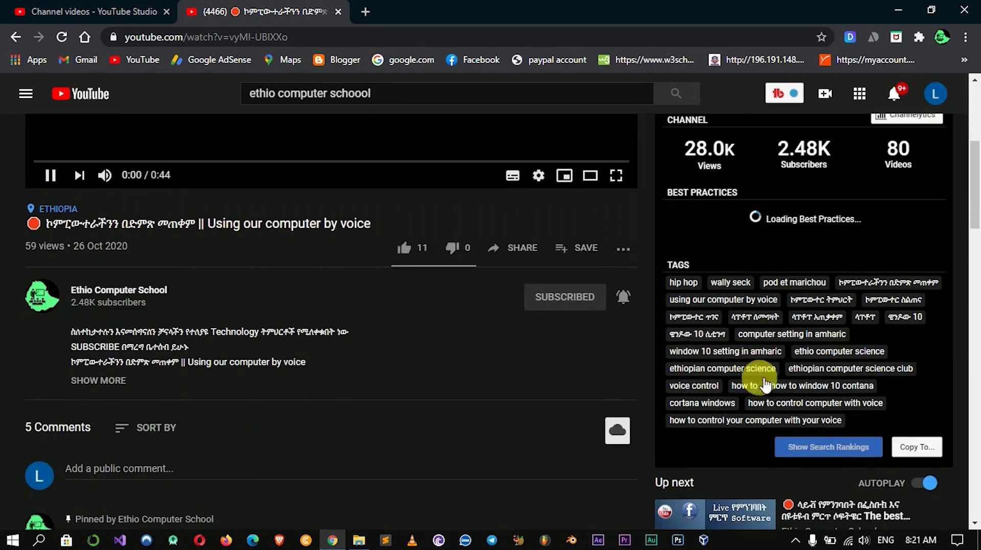
left_click_drag(866, 417, 668, 276)
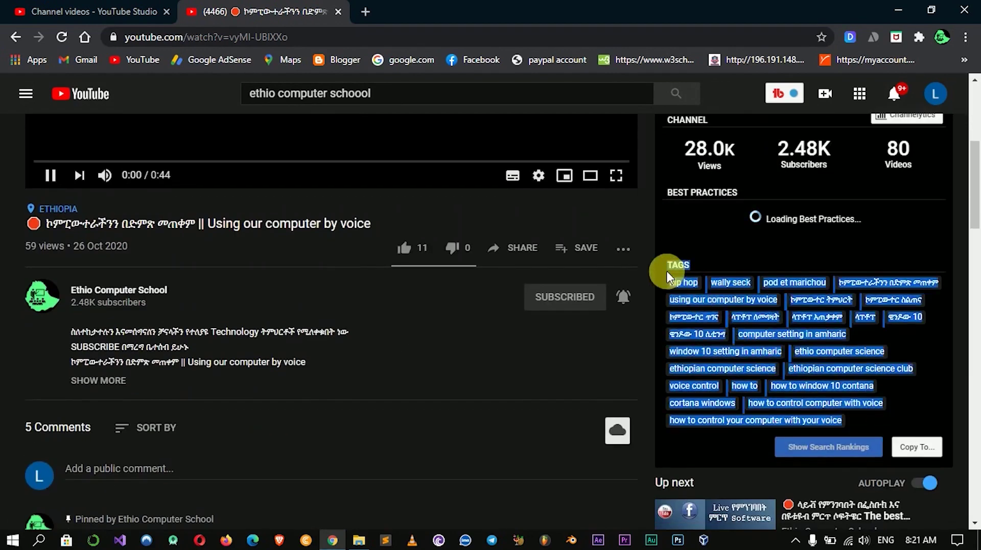
left_click(920, 416)
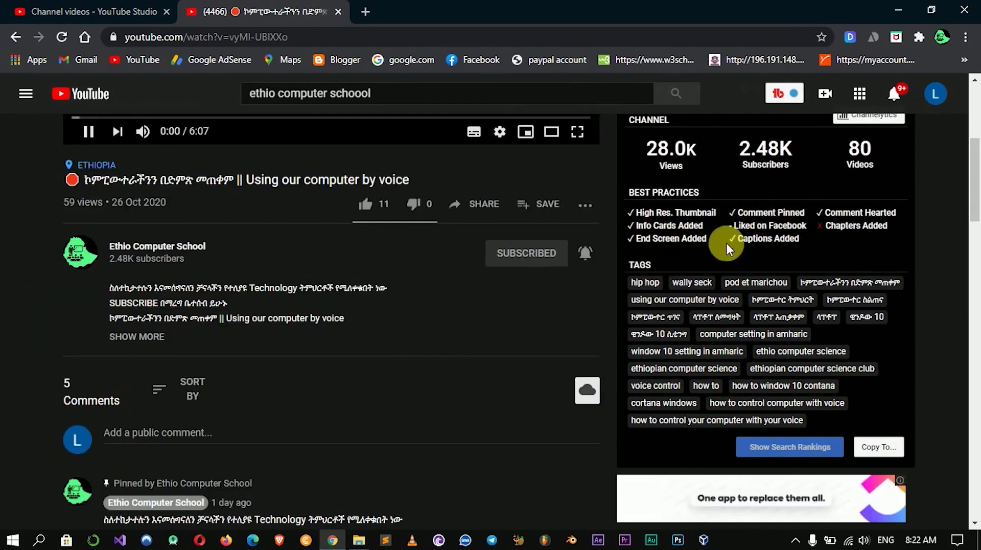
- Review the best practices checklist in Videolytics for the "Using our computer by voice" video
left_click_drag(832, 252, 658, 212)
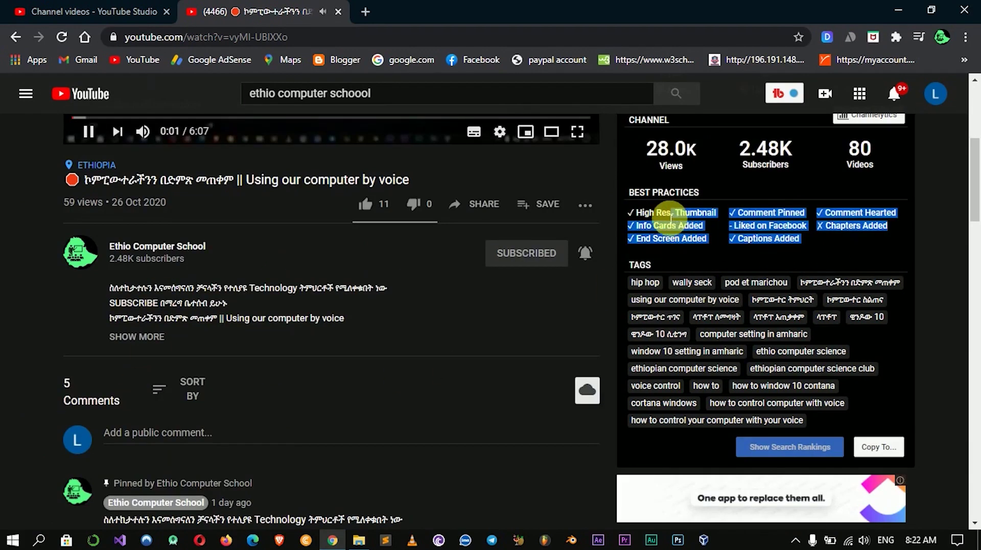
left_click(864, 262)
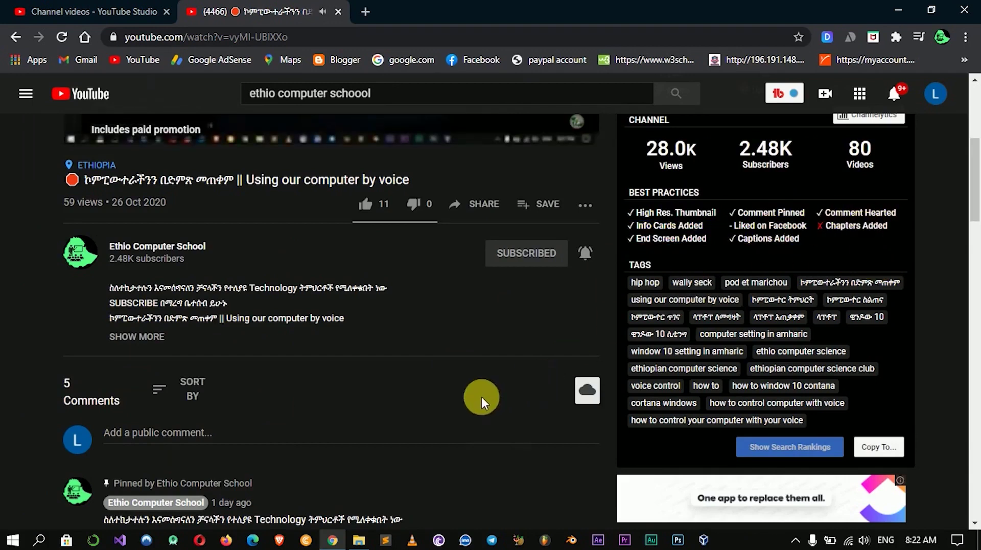
left_click_drag(833, 245, 634, 217)
left_click(813, 259)
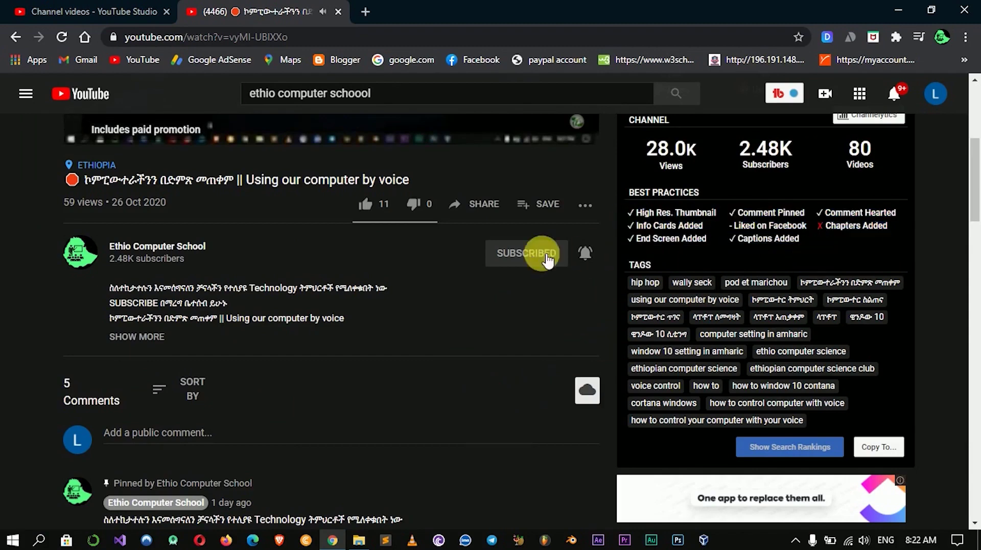
scroll(519, 258, "up", 1)
scroll(520, 258, "up", 5)
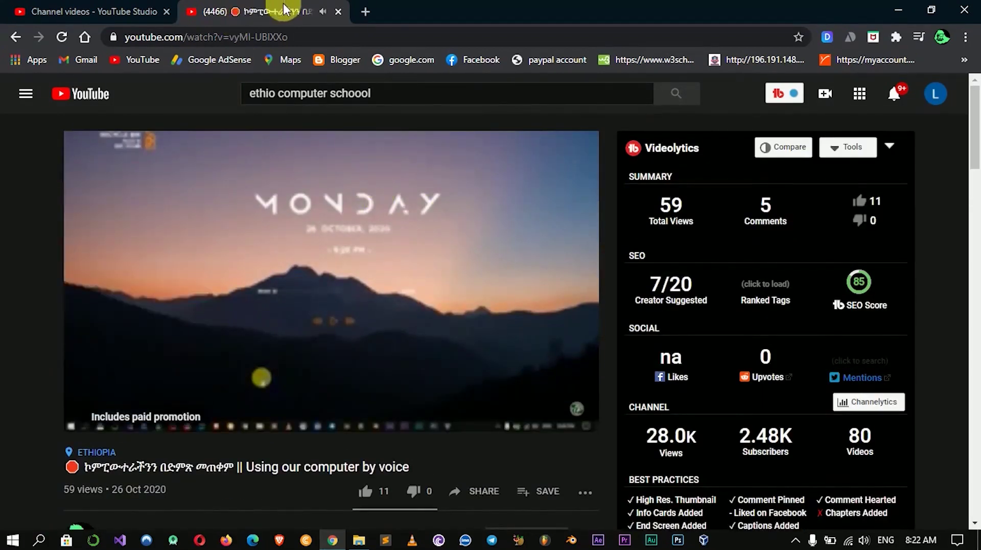
- Close the YouTube video page, return to the draft upload in YouTube Studio and close its details dialog
left_click(338, 12)
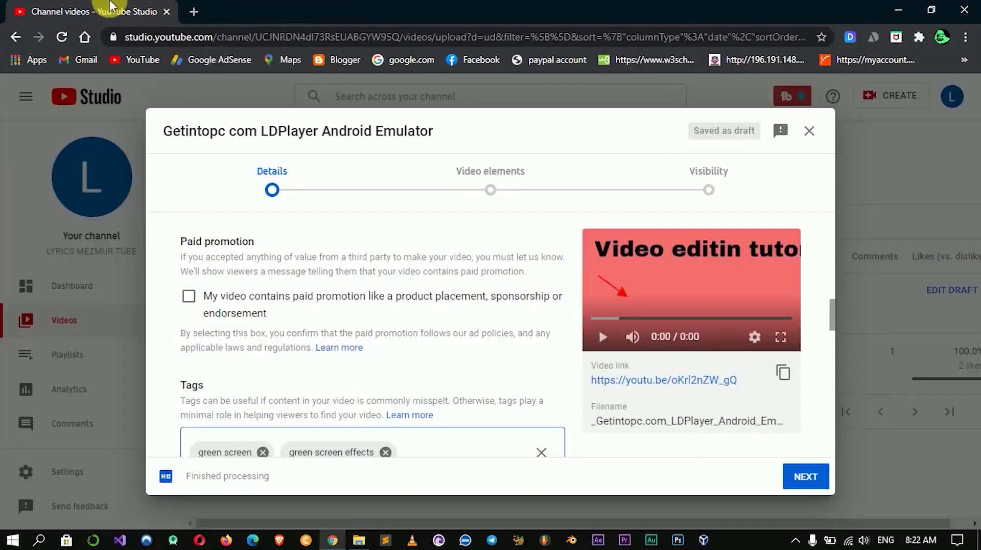
scroll(324, 354, "down", 10)
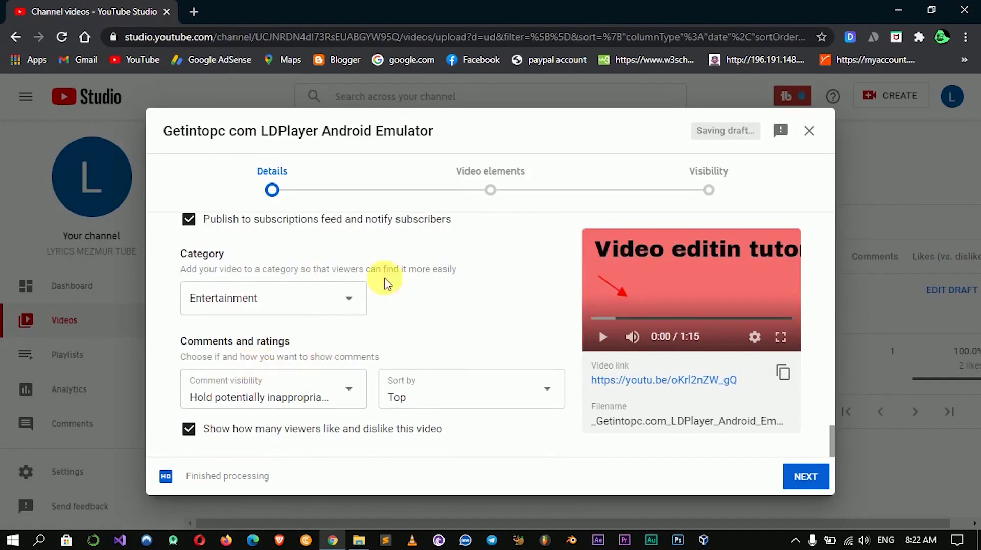
left_click(810, 133)
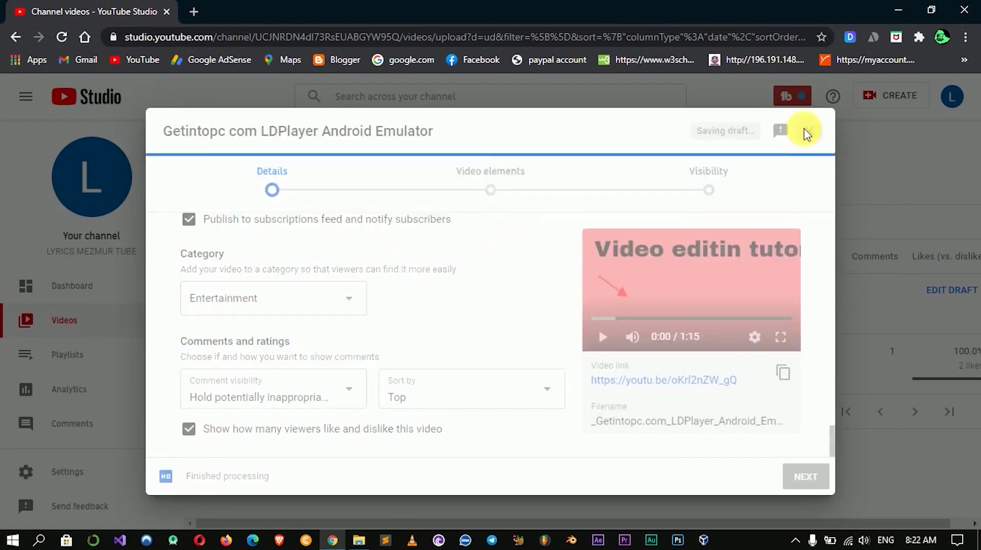